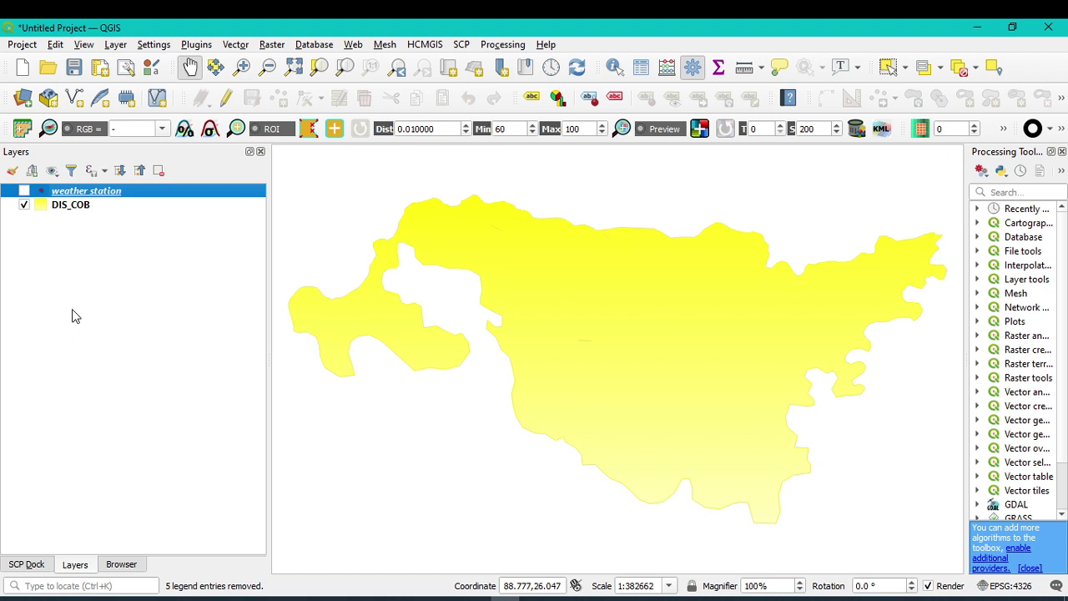
Step: Show the weather station layer and generate temporary Voronoi polygons from it with a buffer region of 0%
left_click(23, 191)
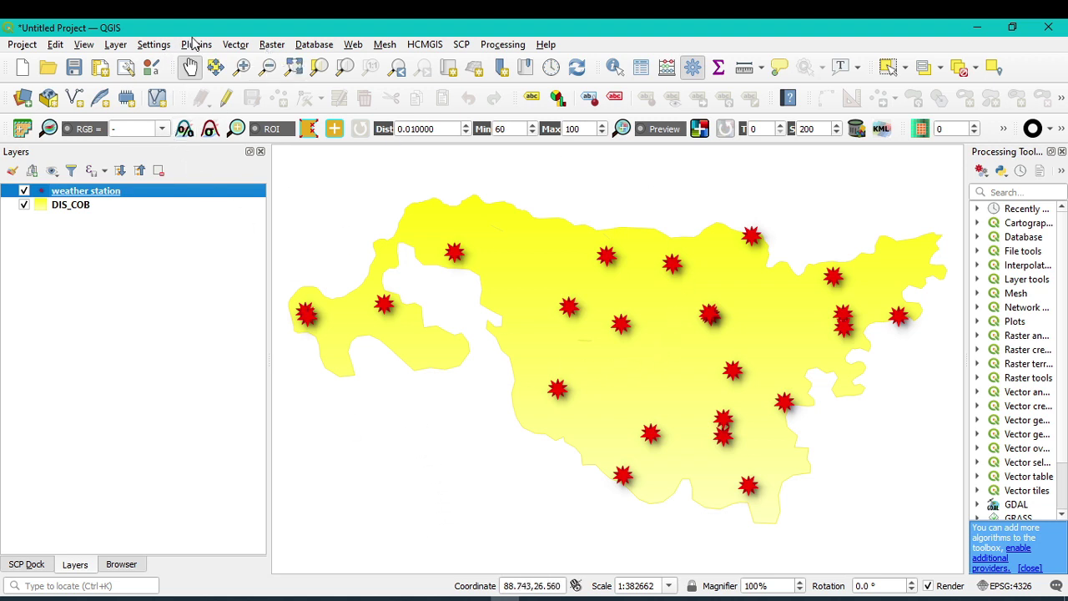
left_click(237, 45)
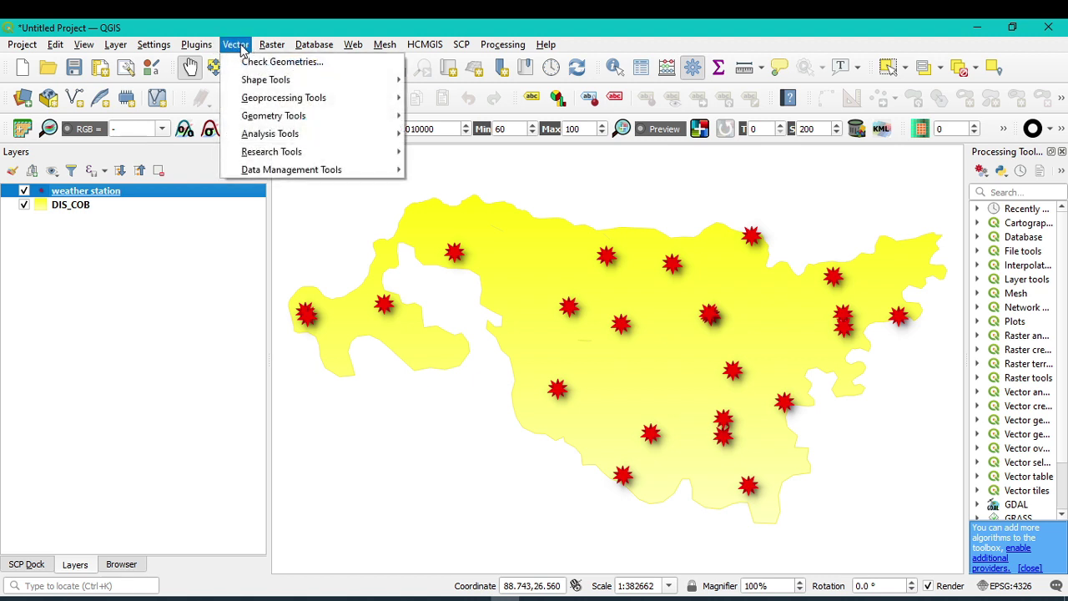
mouse_move(268, 116)
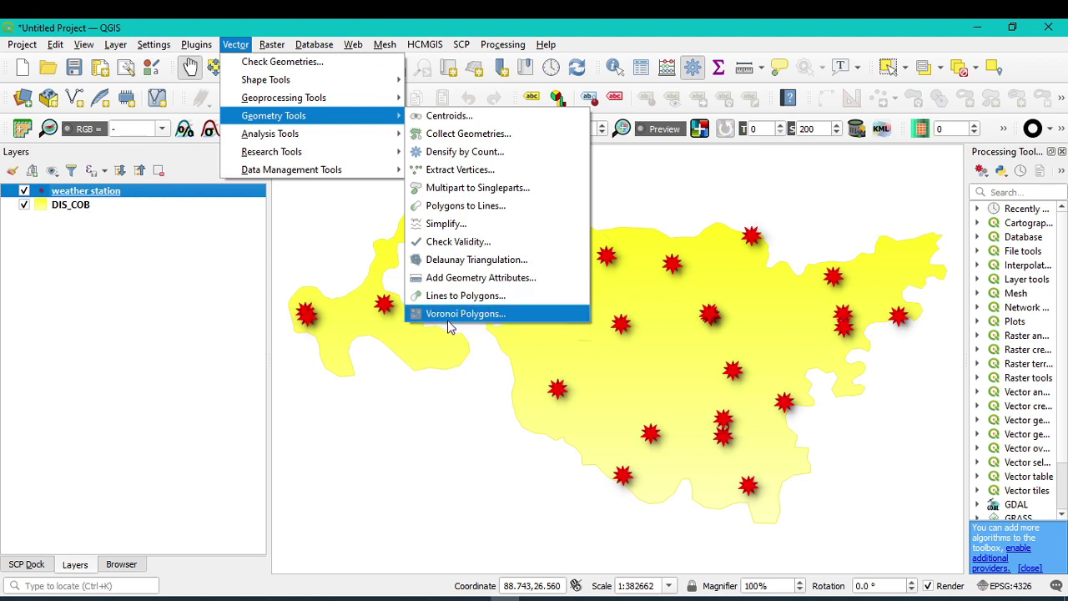
left_click(488, 321)
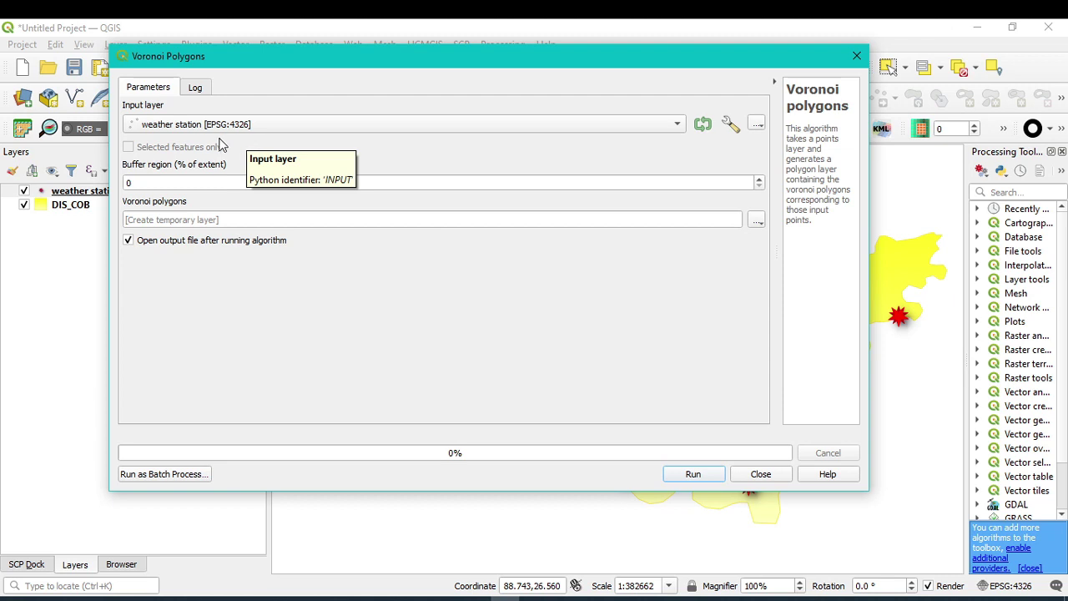
left_click(170, 129)
left_click(171, 125)
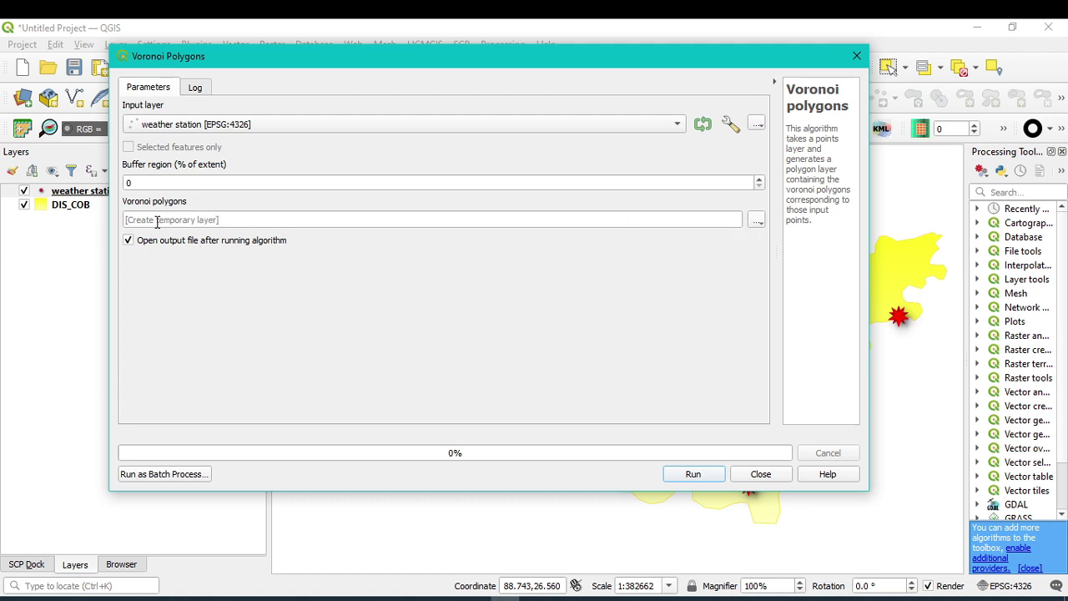
left_click(757, 221)
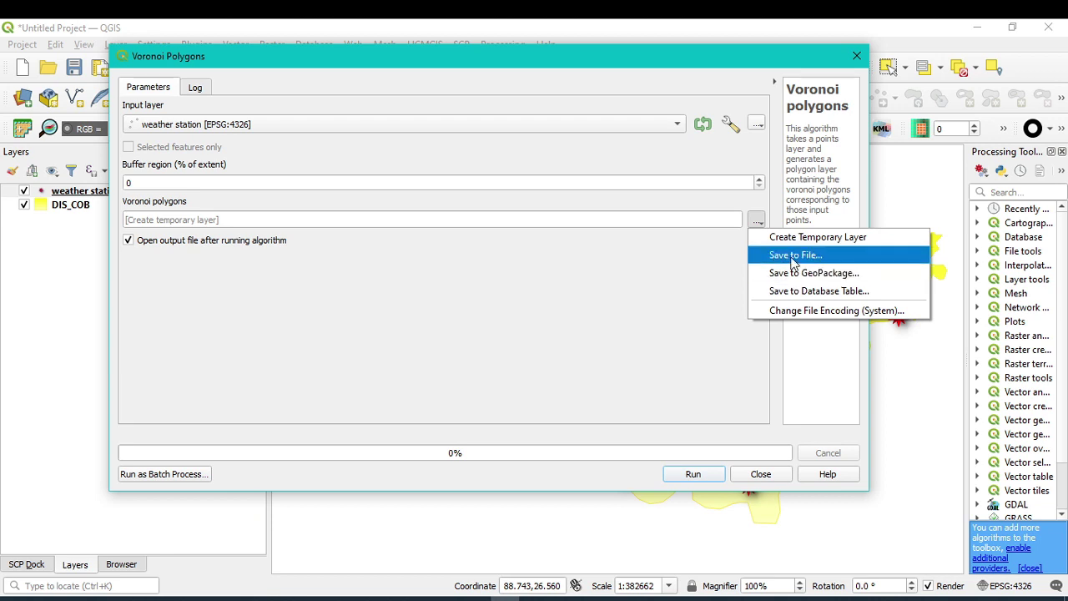
left_click(693, 474)
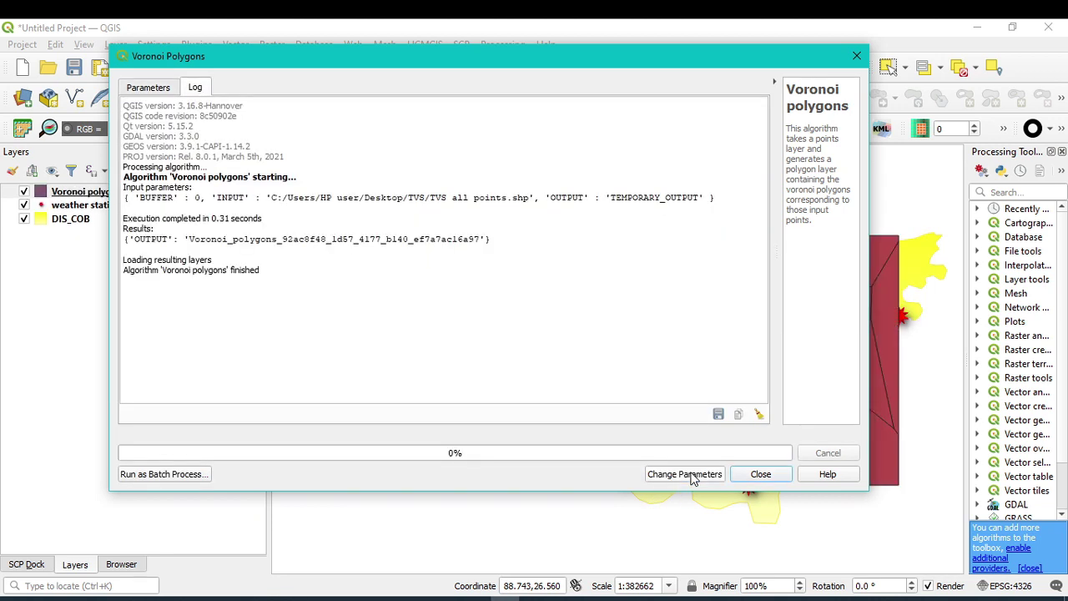
left_click(856, 56)
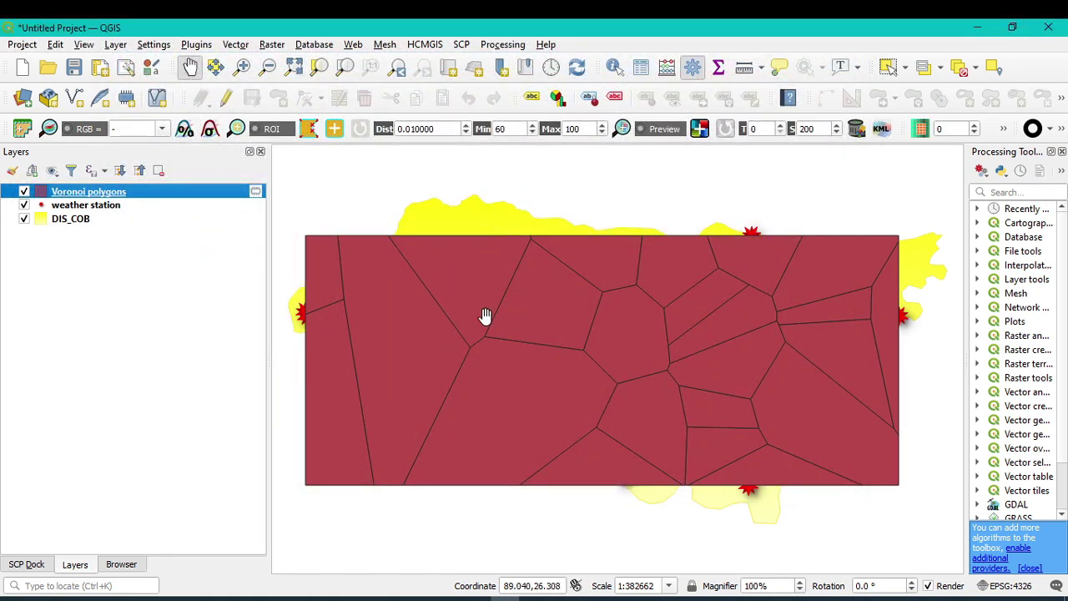
Step: Make the Simple Fill color of the Voronoi polygons layer transparent and apply the style
right_click(75, 194)
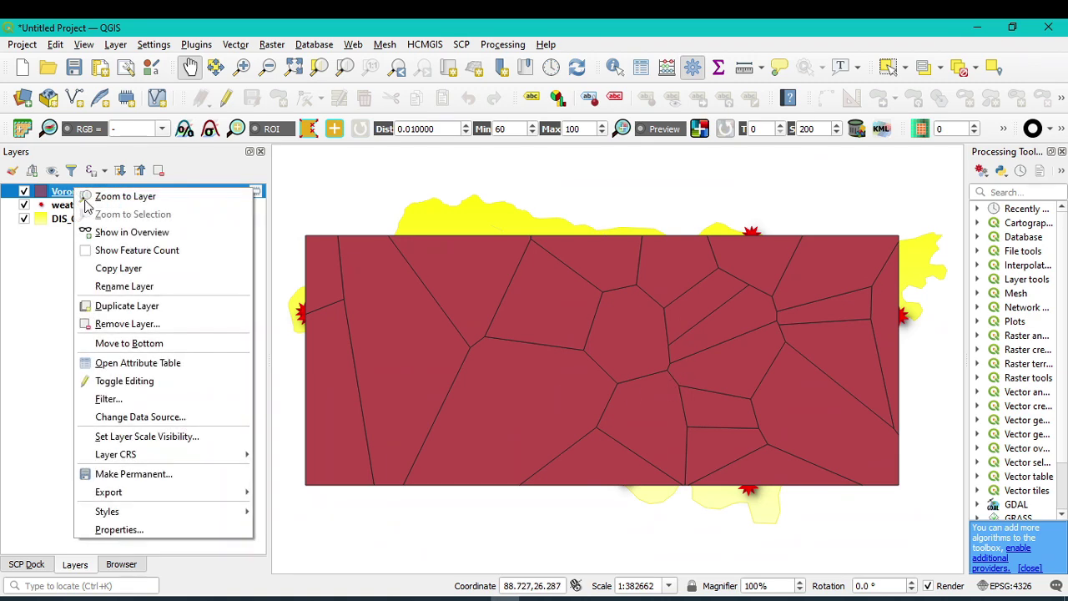
left_click(120, 529)
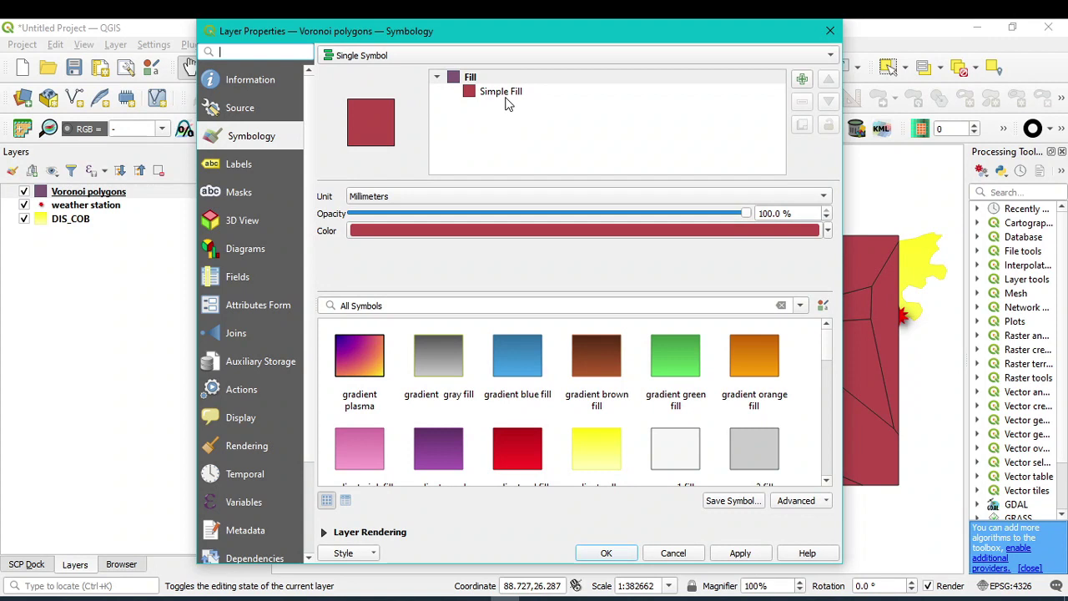
left_click(504, 94)
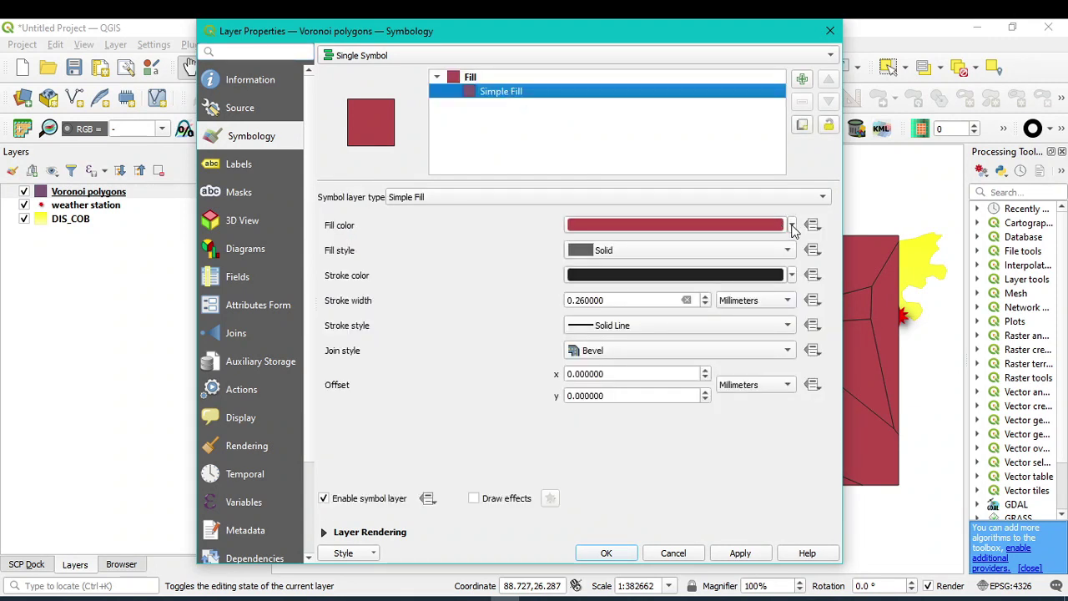
left_click(794, 231)
left_click(576, 244)
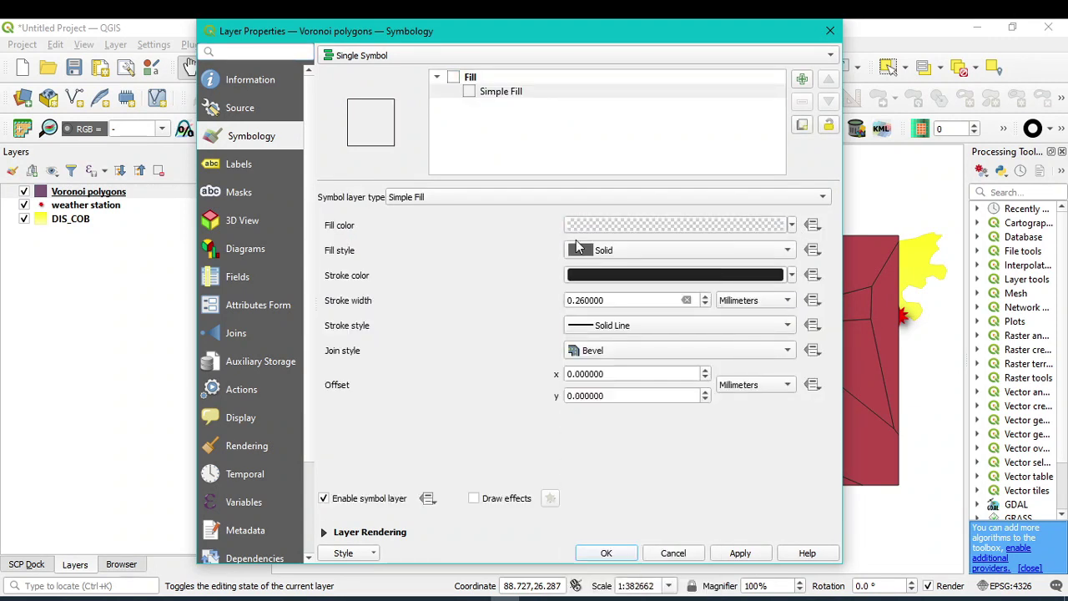
left_click(740, 553)
left_click(606, 553)
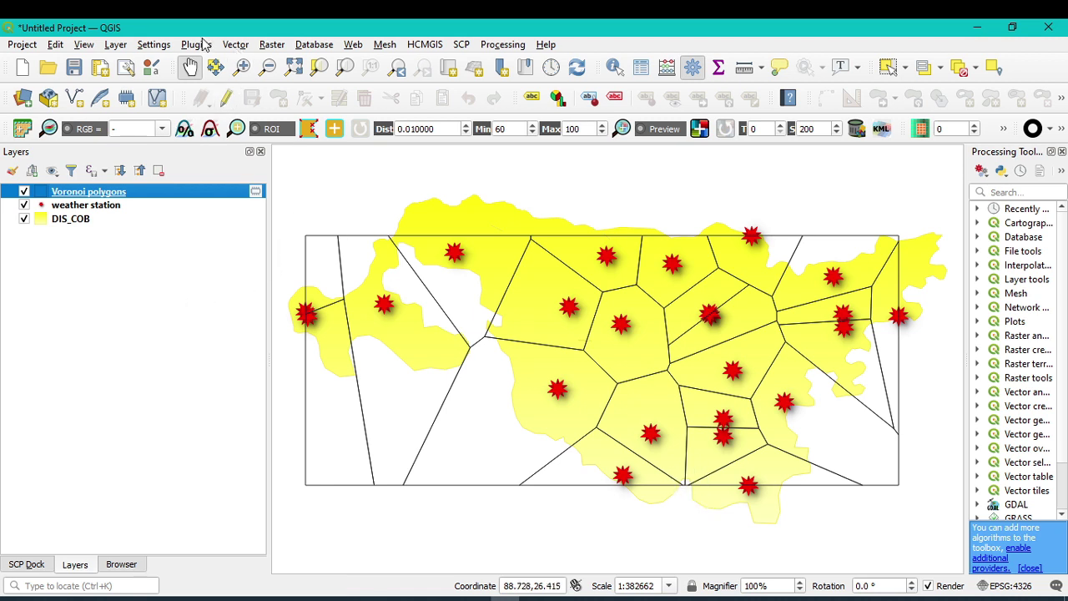
left_click(235, 44)
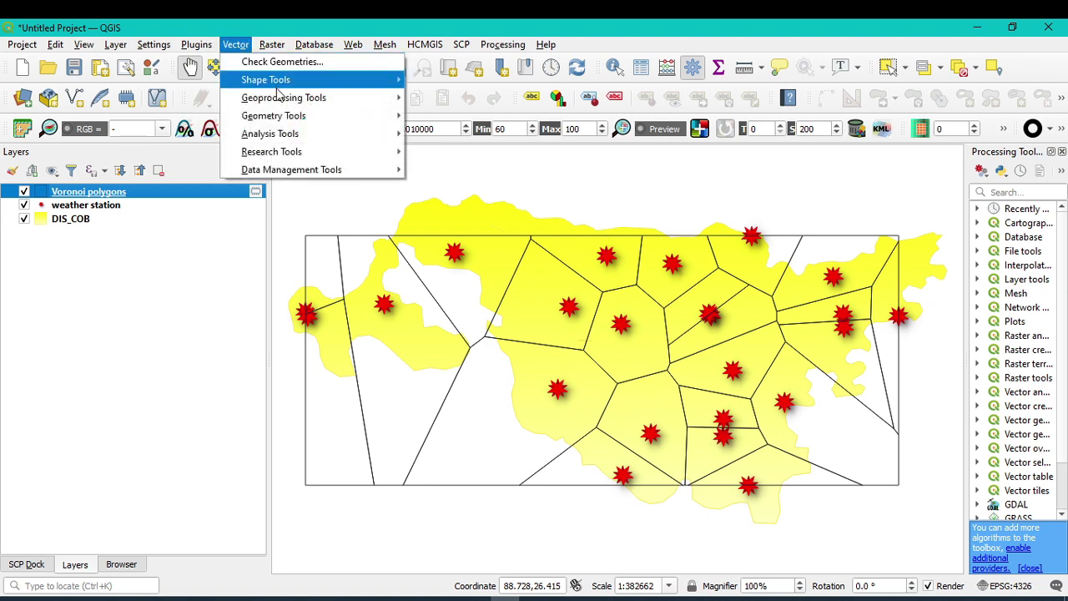
mouse_move(324, 120)
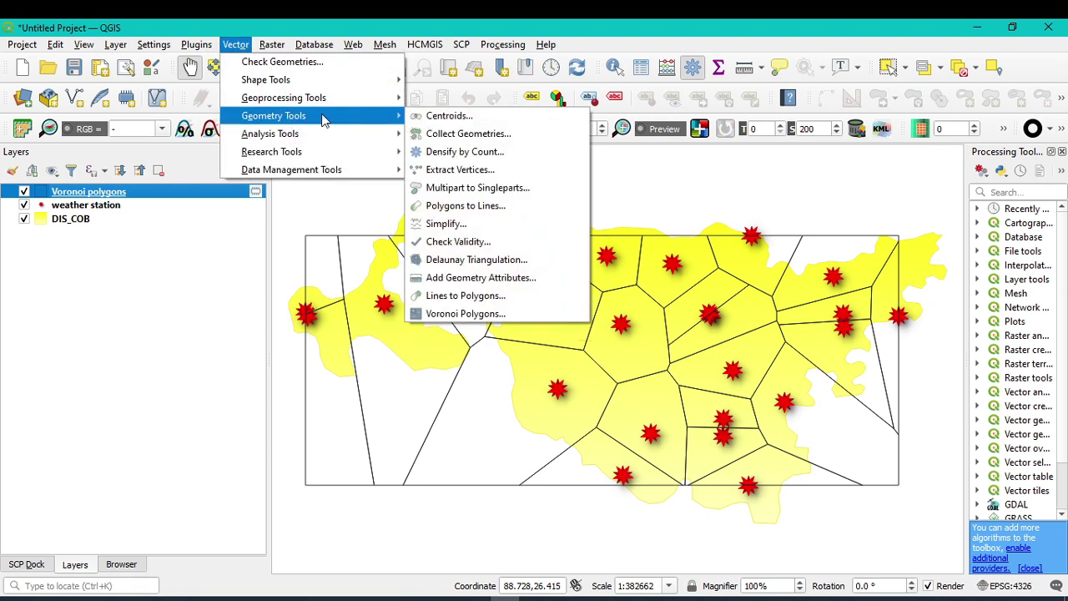
left_click(482, 313)
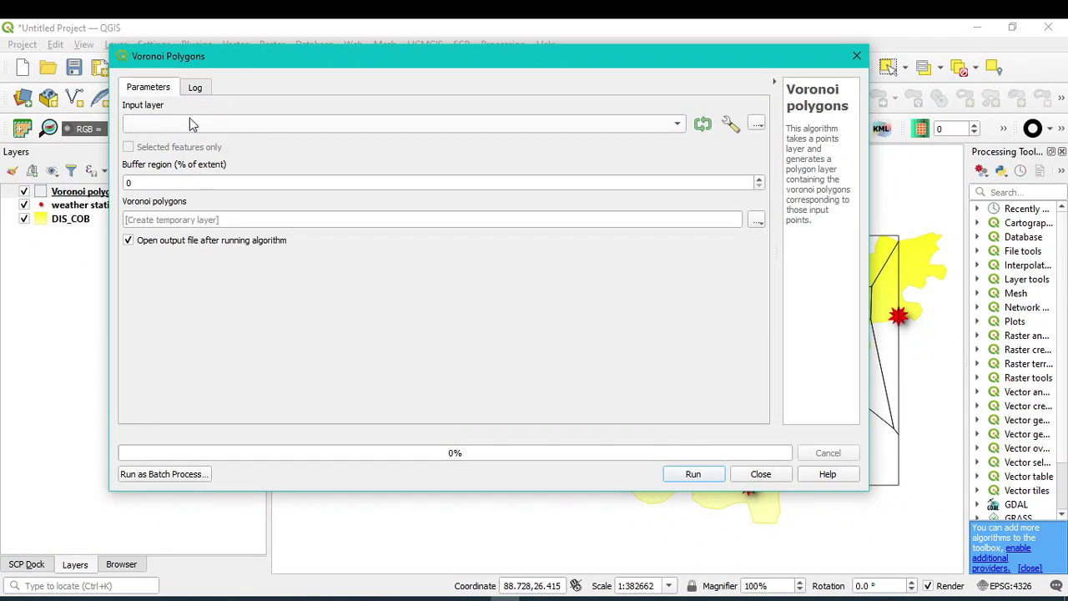
left_click(198, 123)
left_click(487, 143)
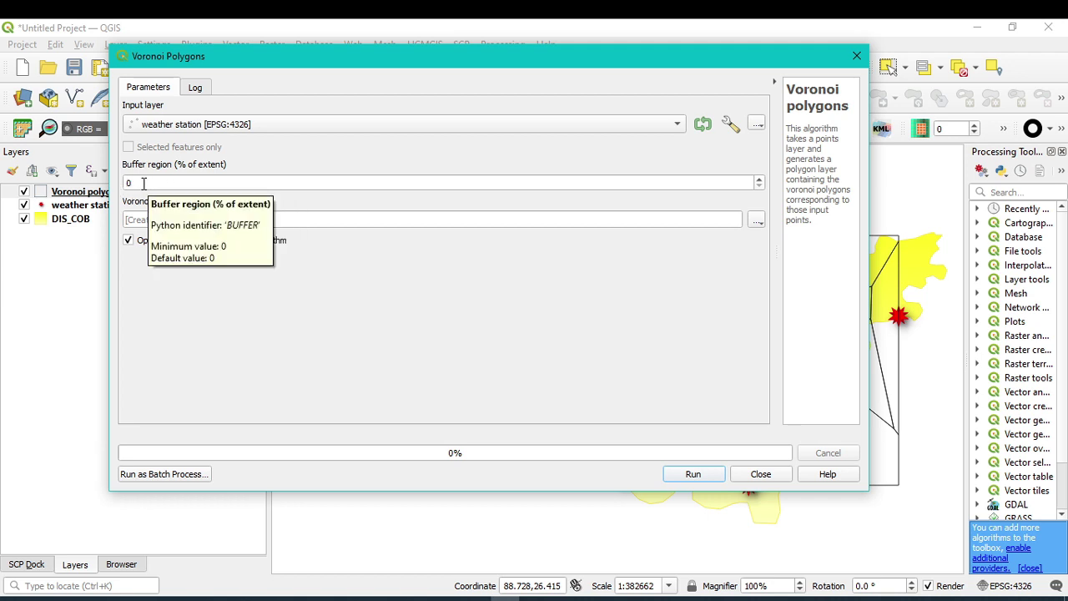
double_click(143, 182)
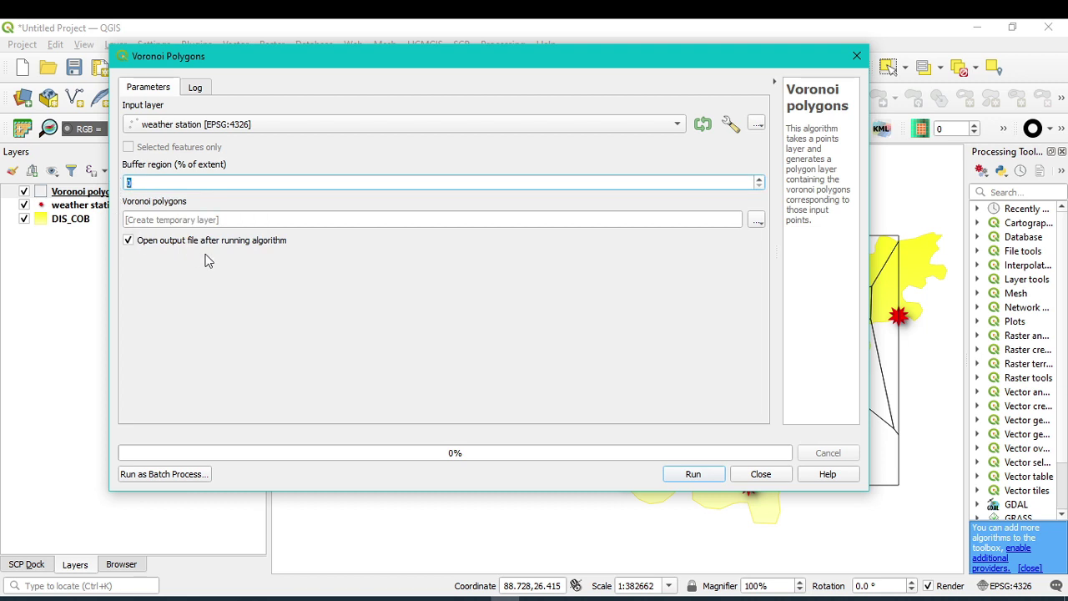
left_click(856, 56)
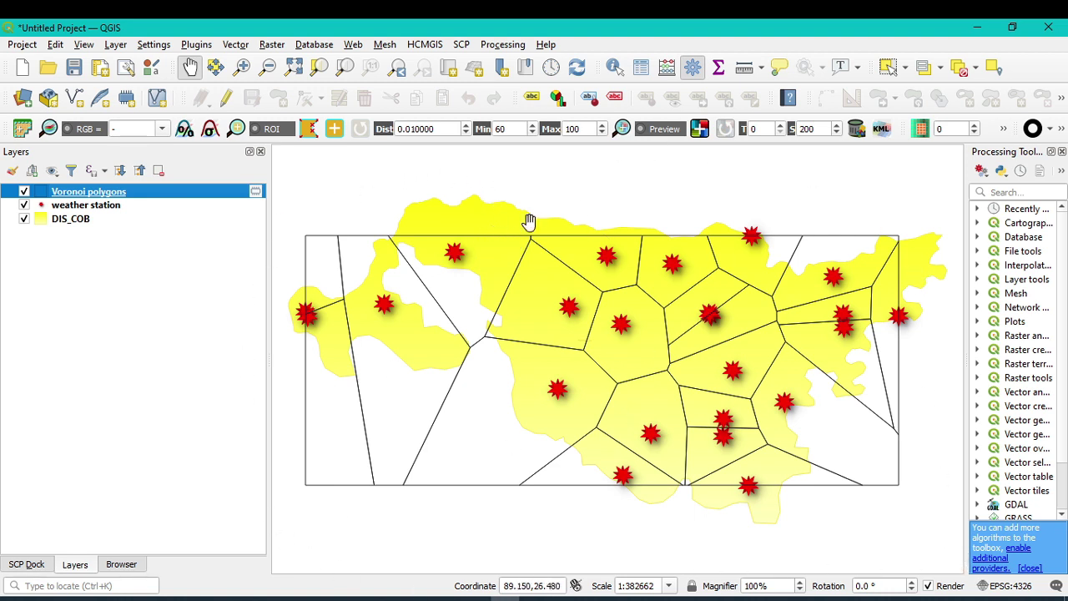
Step: Generate a second temporary Voronoi polygons layer from the weather station layer with a buffer region of 20%
left_click(238, 46)
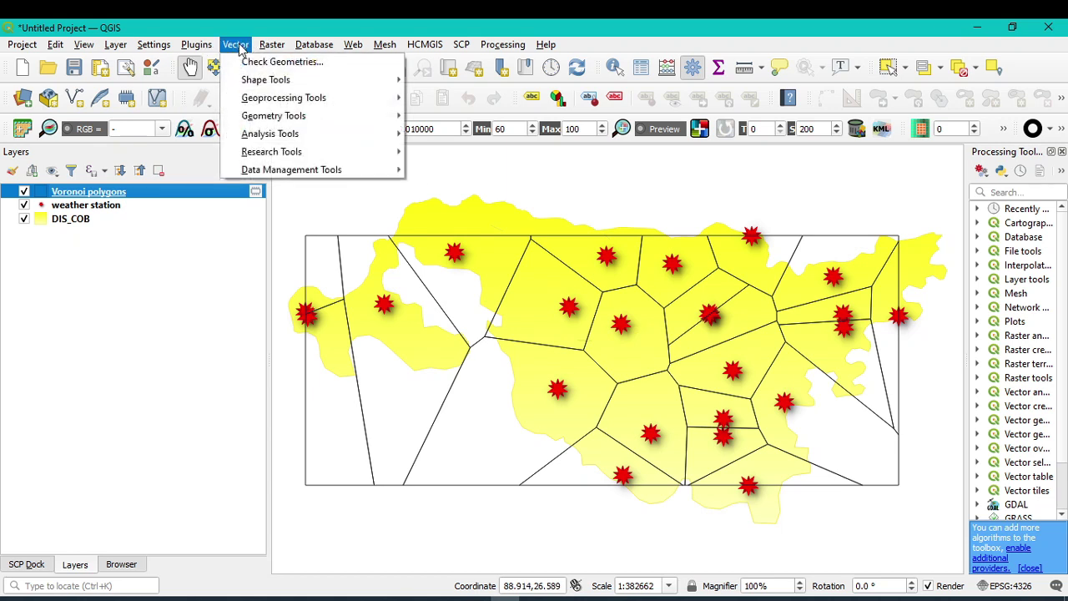
mouse_move(264, 138)
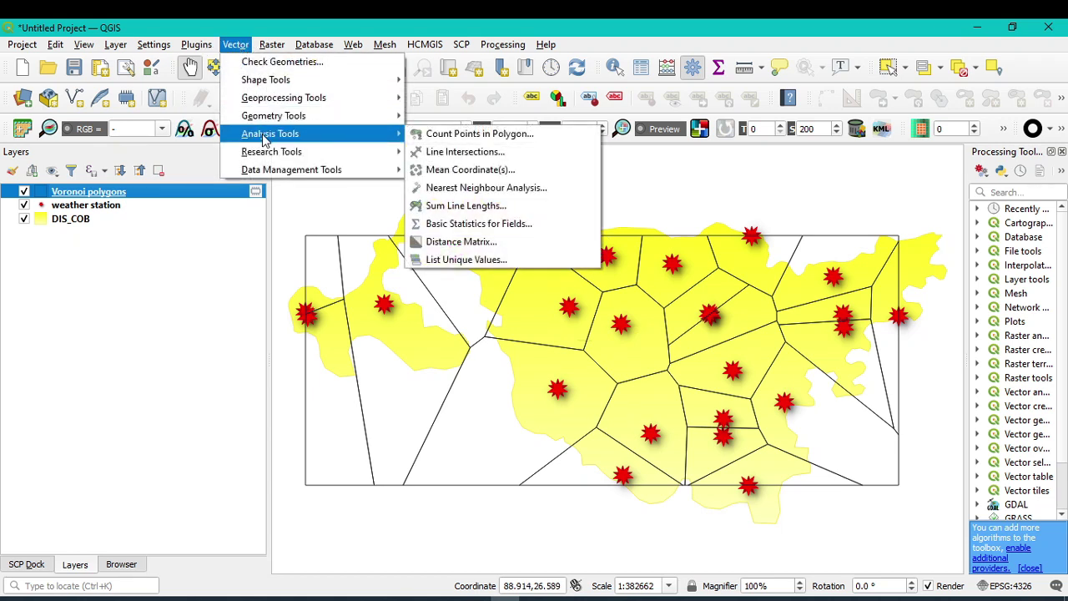
mouse_move(269, 117)
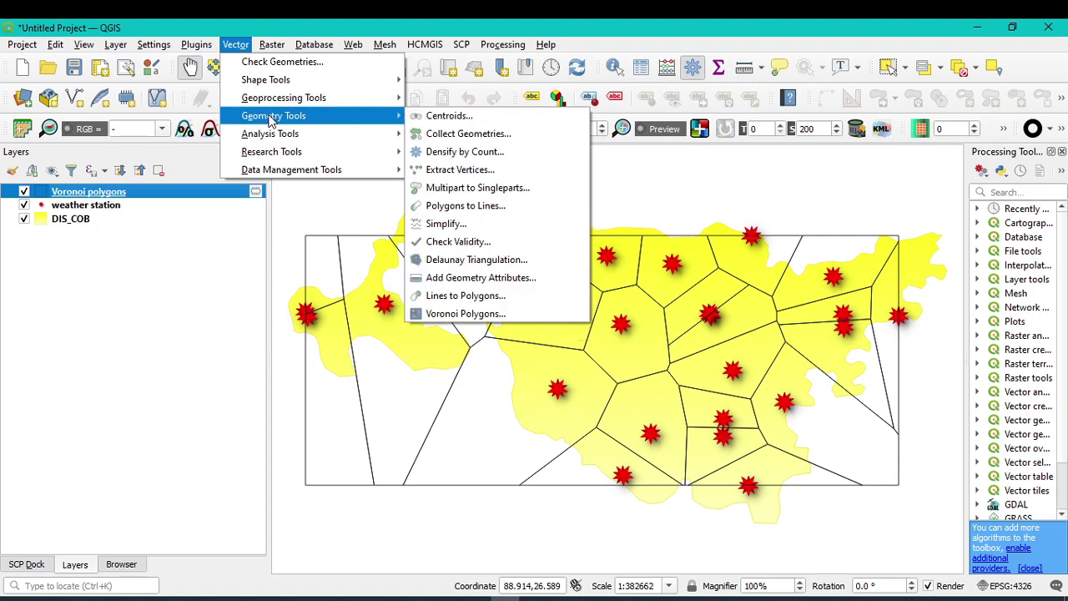
left_click(470, 313)
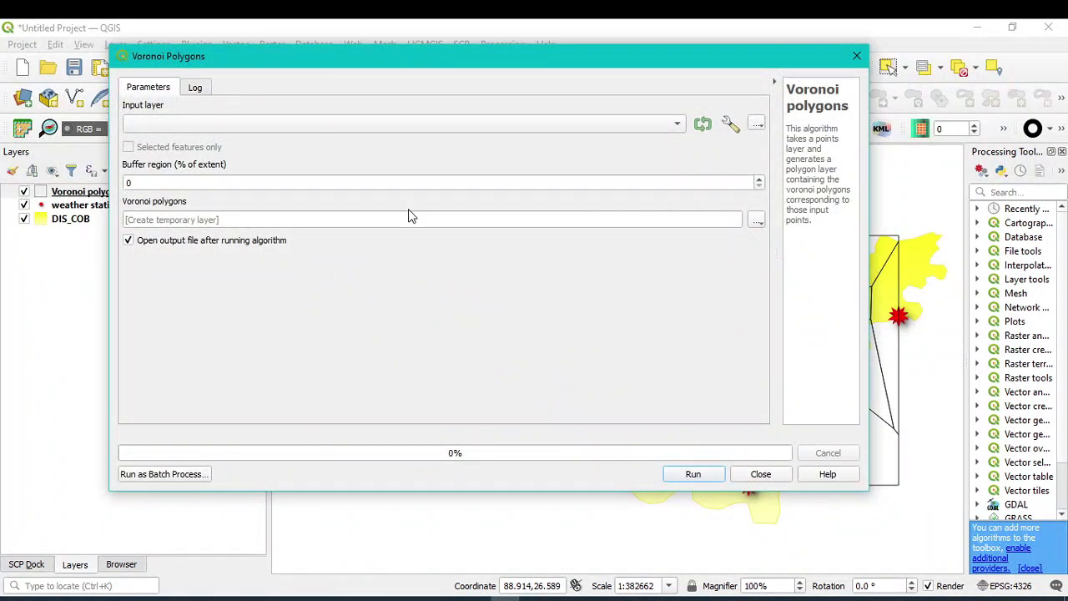
left_click(372, 125)
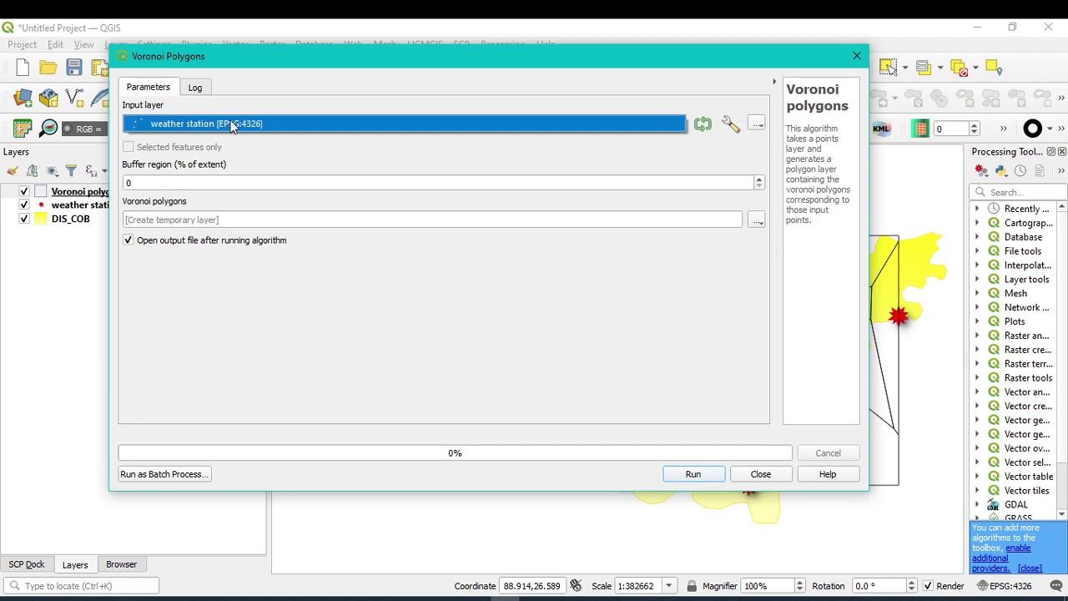
left_click(221, 124)
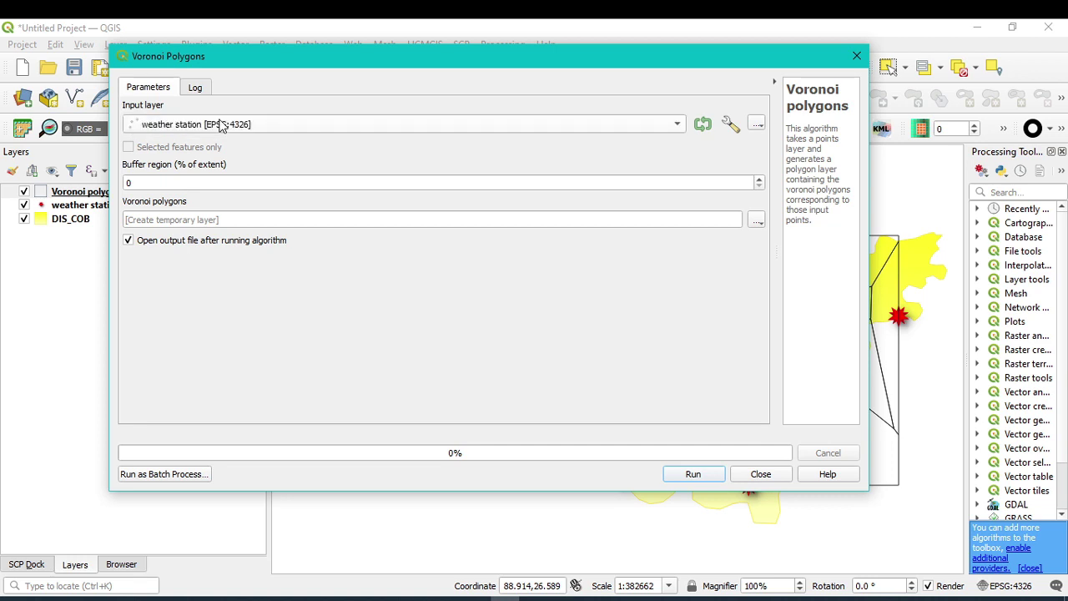
left_click_drag(139, 183, 104, 187)
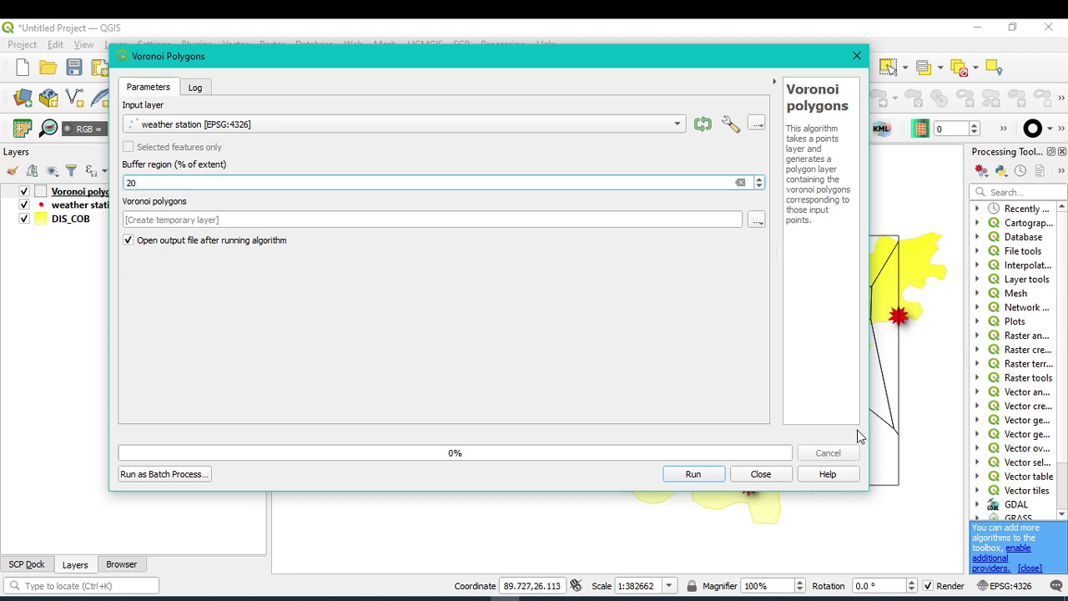
left_click(757, 220)
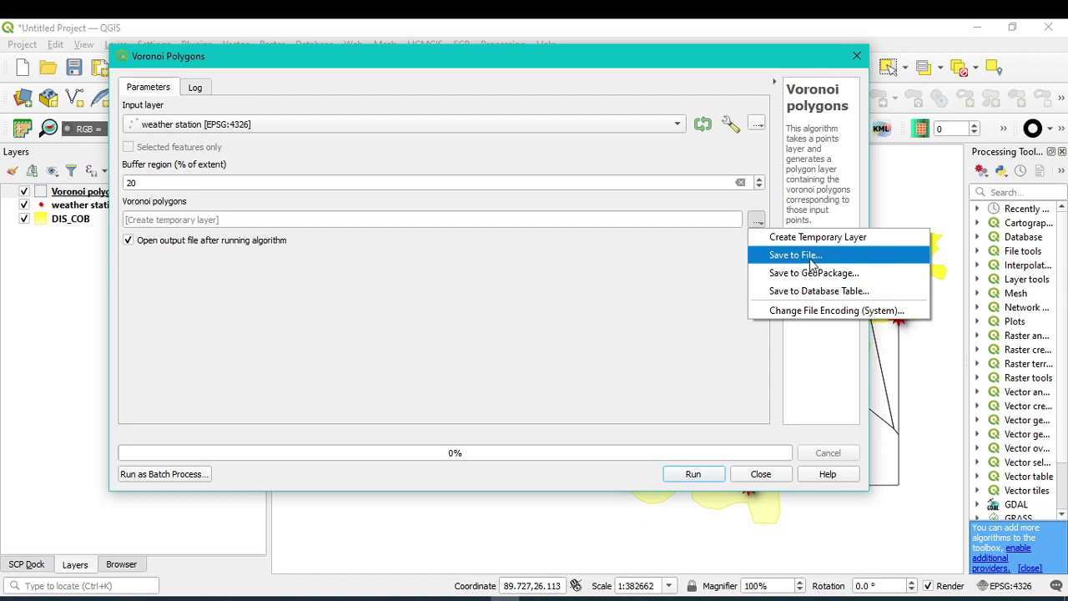
left_click(696, 476)
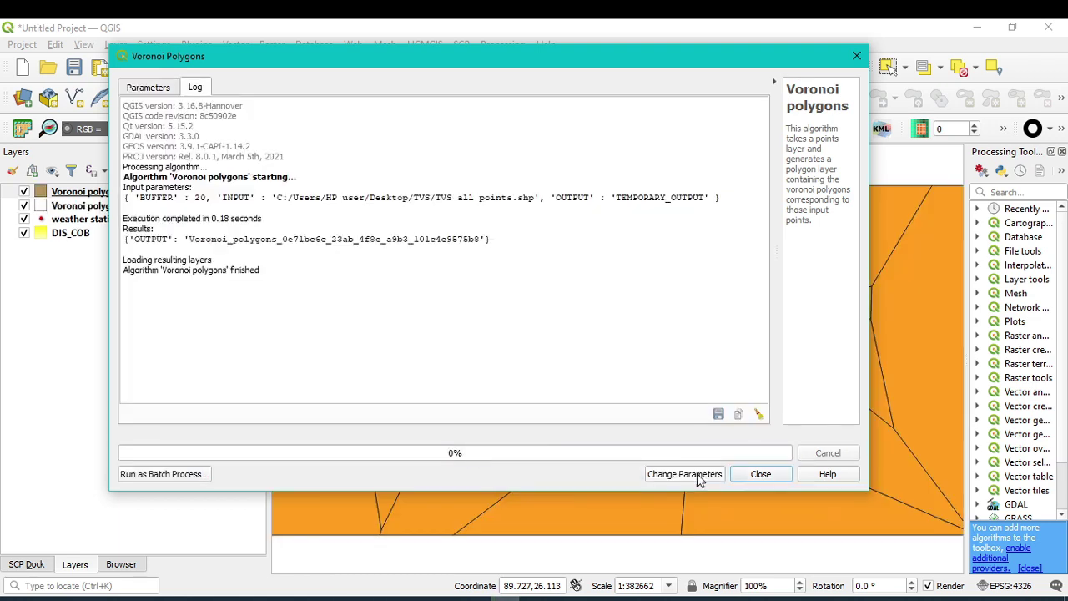
left_click(763, 476)
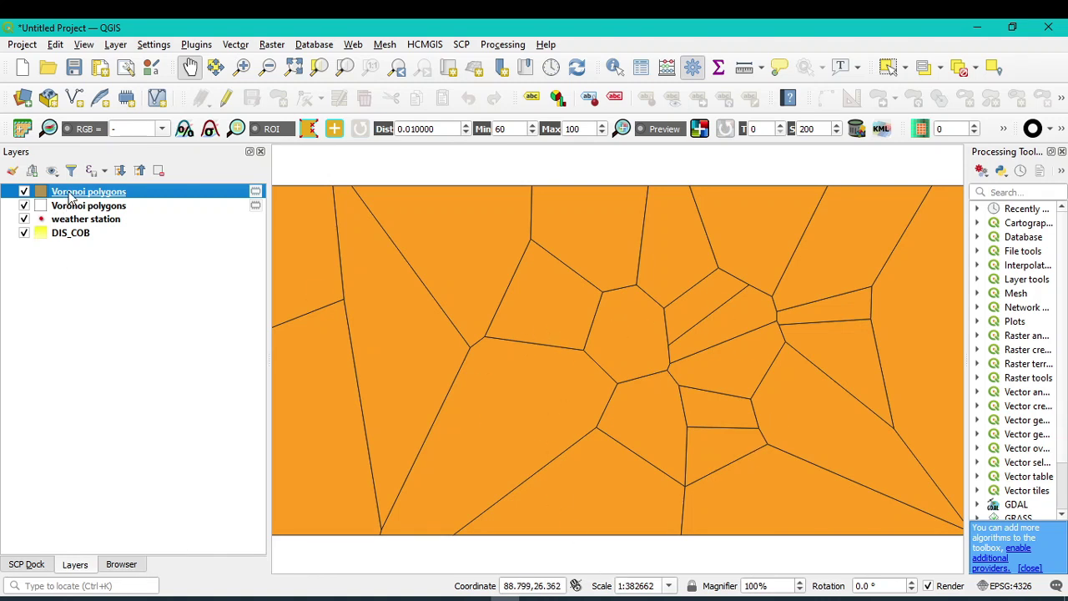
Step: Give the new, larger Voronoi polygons layer a transparent Simple Fill color and apply the style
left_click(25, 205)
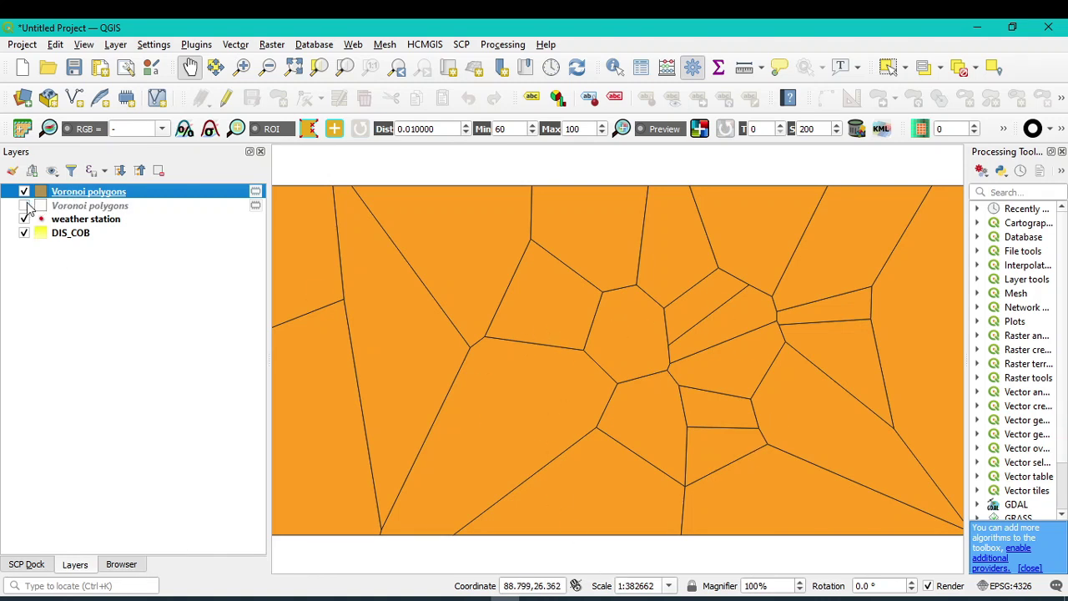
left_click(25, 205)
right_click(70, 191)
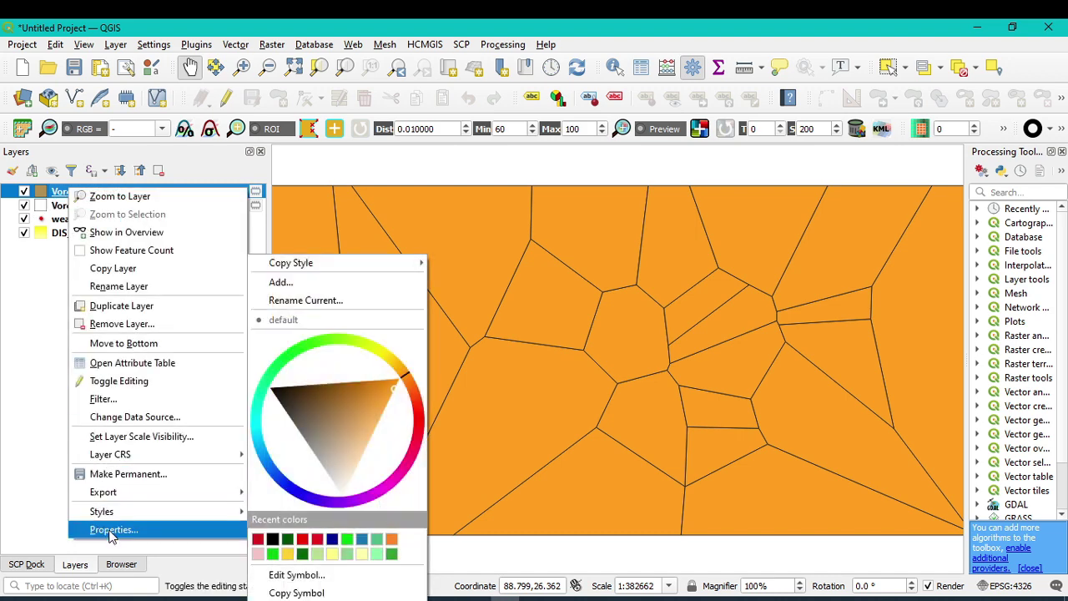
left_click(111, 531)
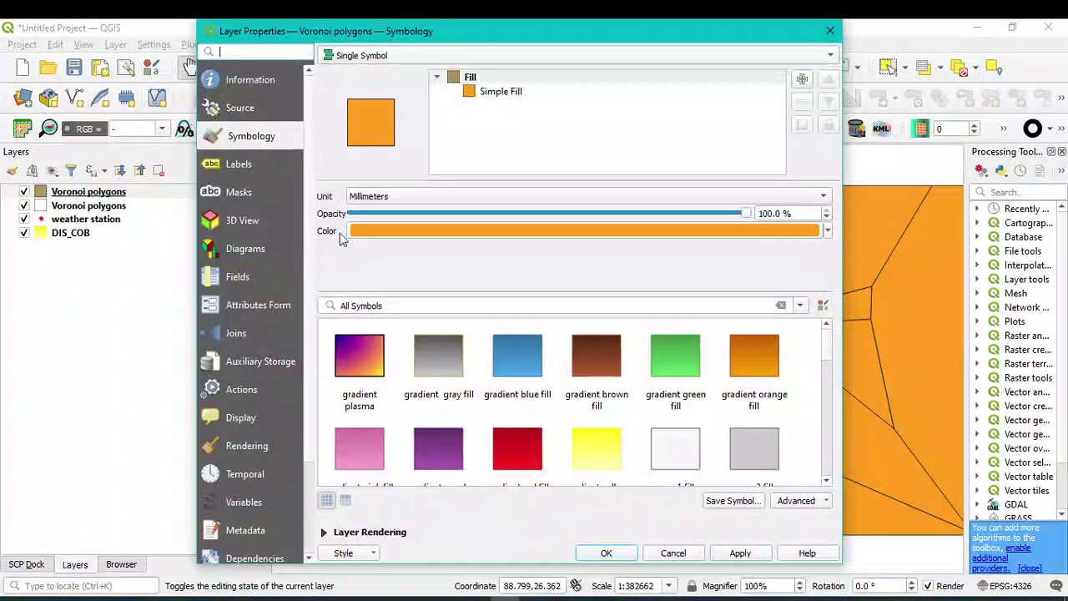
left_click(499, 92)
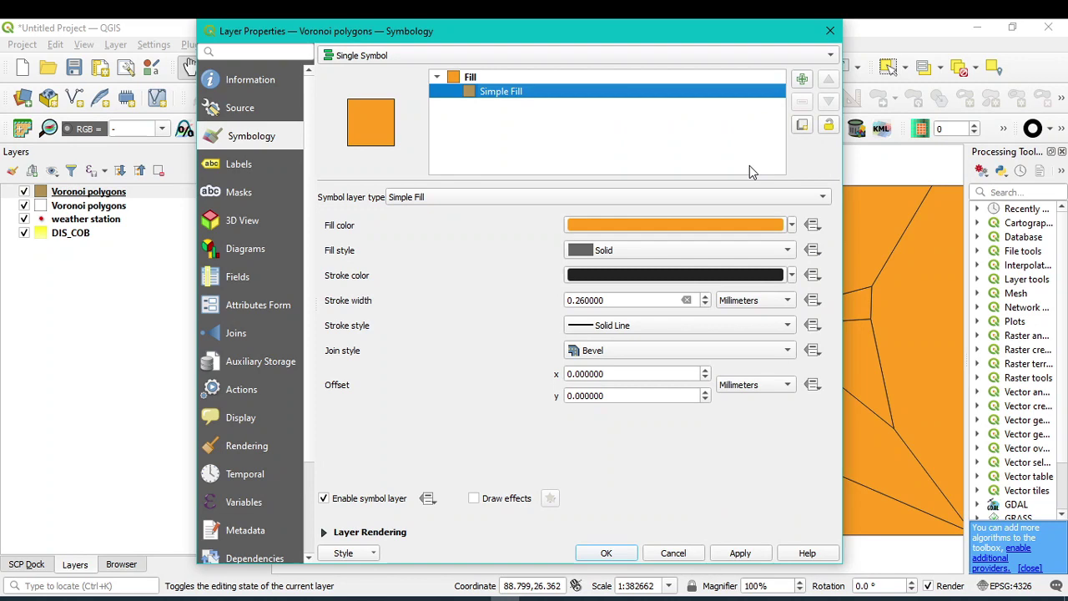
left_click(791, 226)
left_click(590, 243)
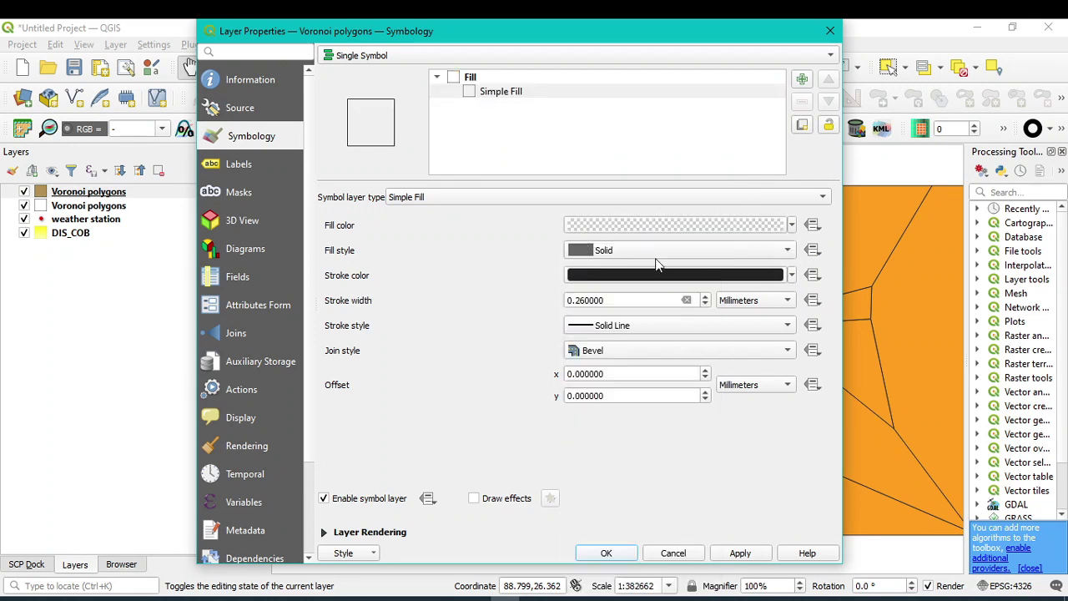
left_click(740, 553)
left_click(607, 554)
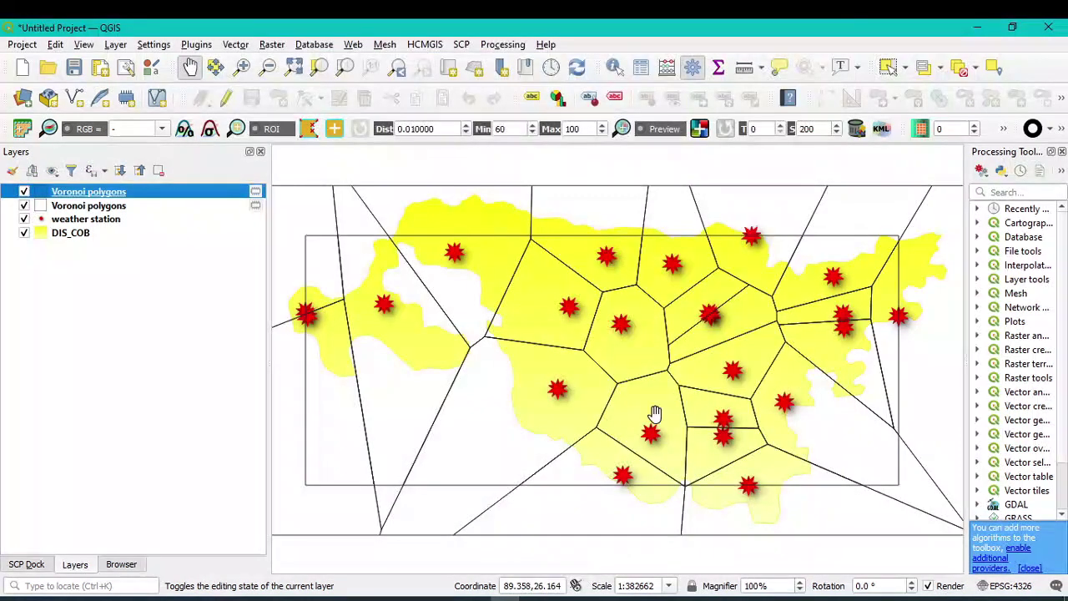
Step: Zoom the map to the larger Voronoi polygons layer and hide the smaller Voronoi polygons layer
right_click(83, 194)
left_click(97, 197)
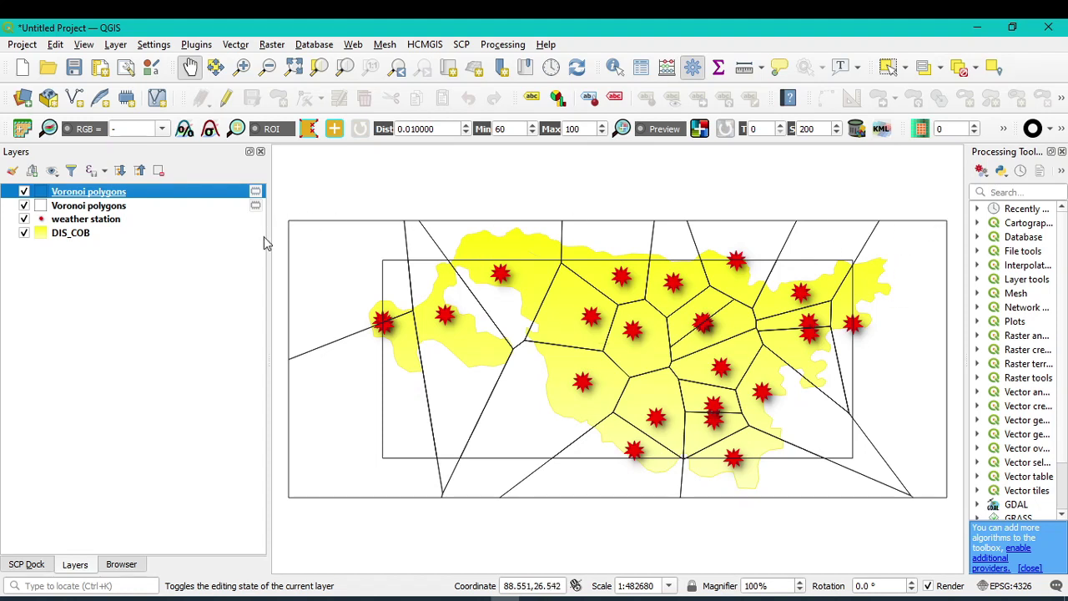
left_click(25, 205)
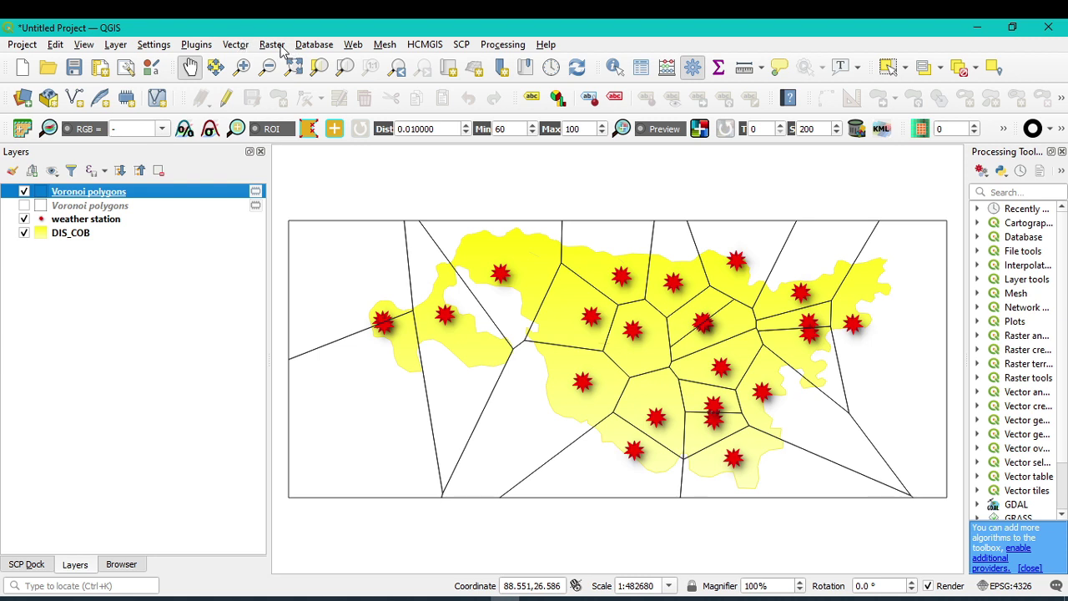
left_click(236, 47)
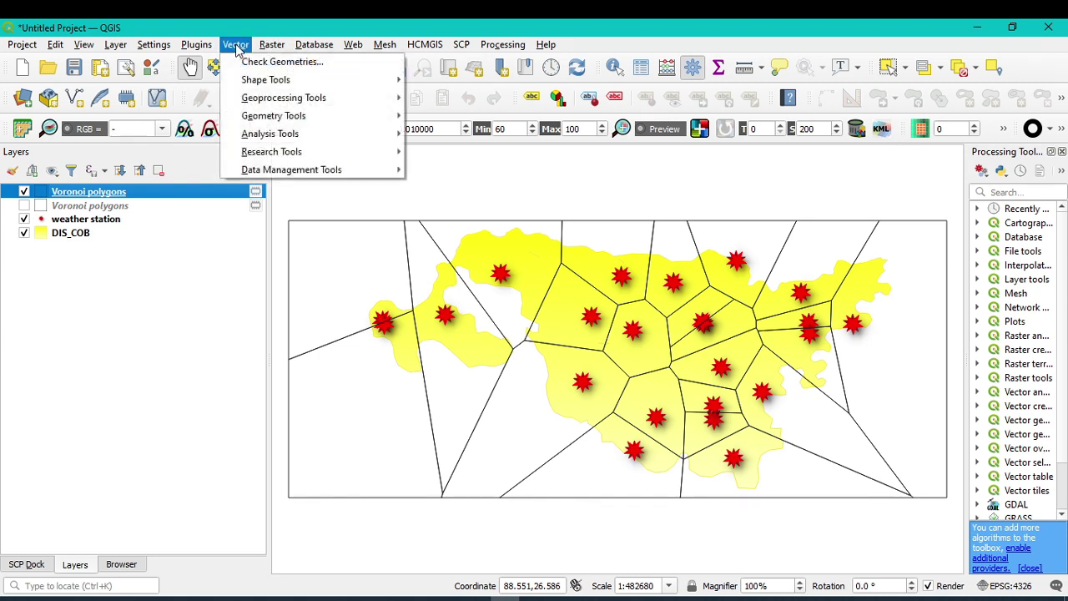
mouse_move(247, 105)
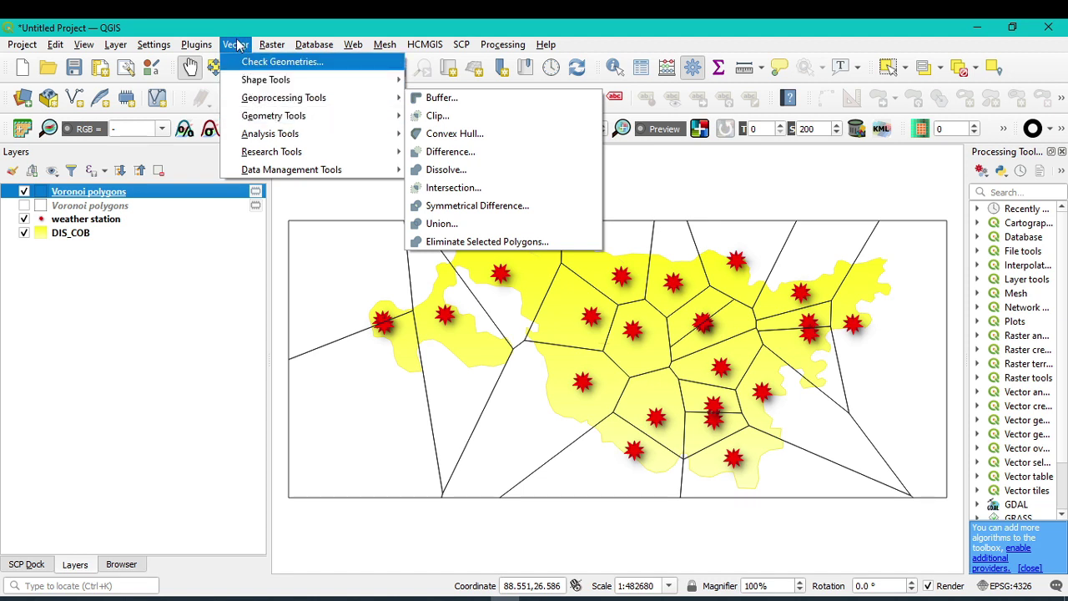
left_click(236, 45)
left_click(236, 44)
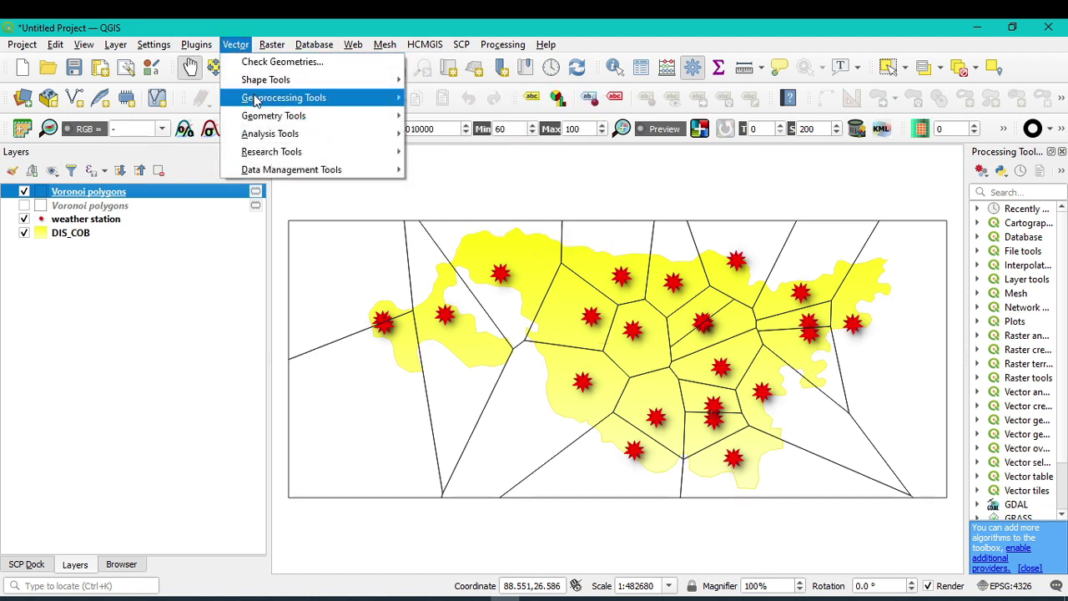
mouse_move(256, 101)
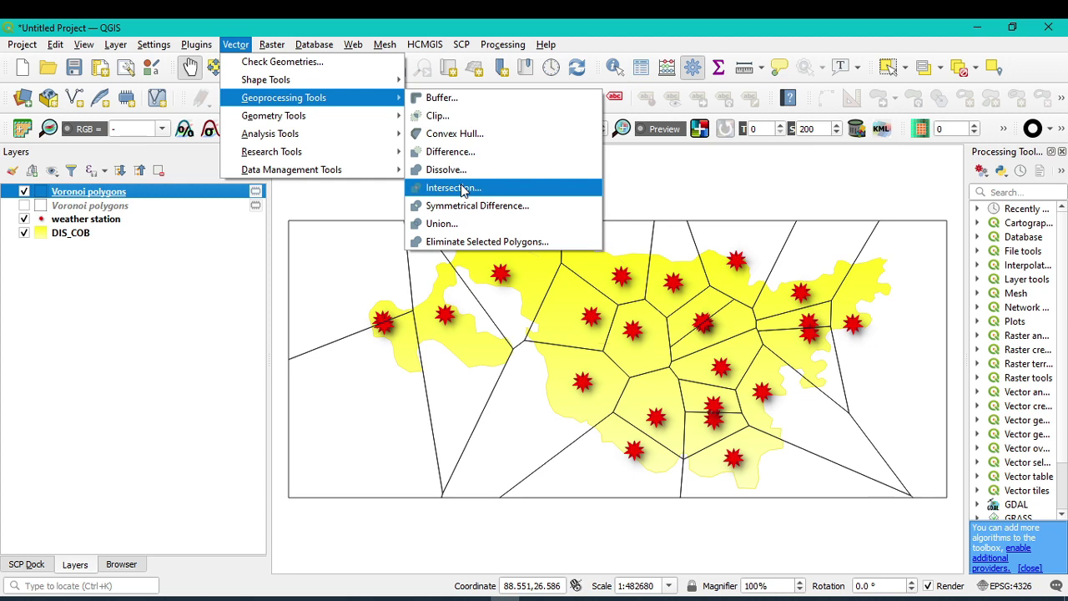
left_click(461, 187)
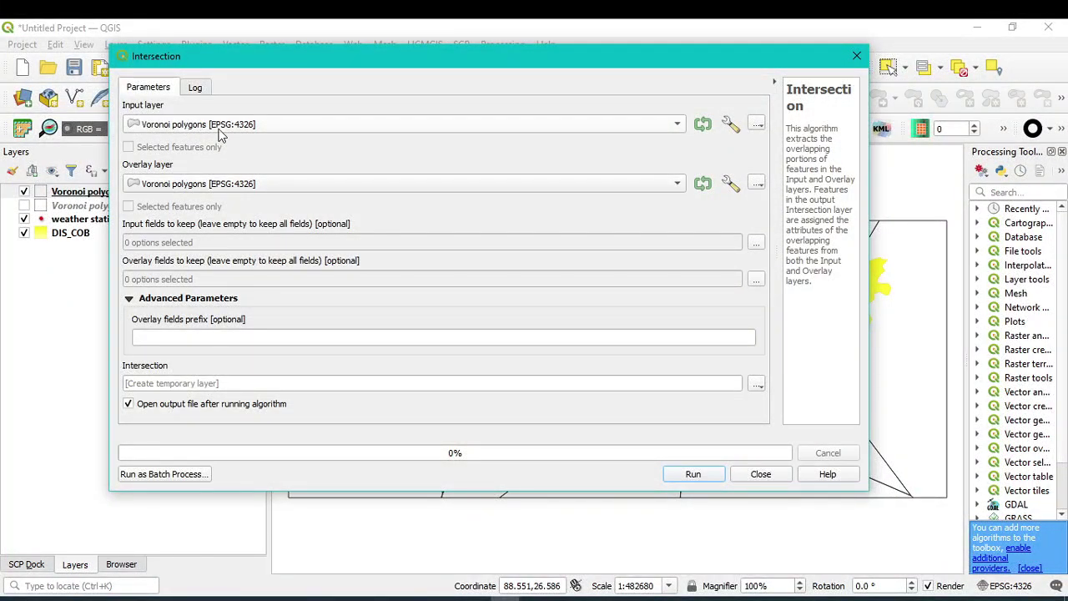
left_click(191, 126)
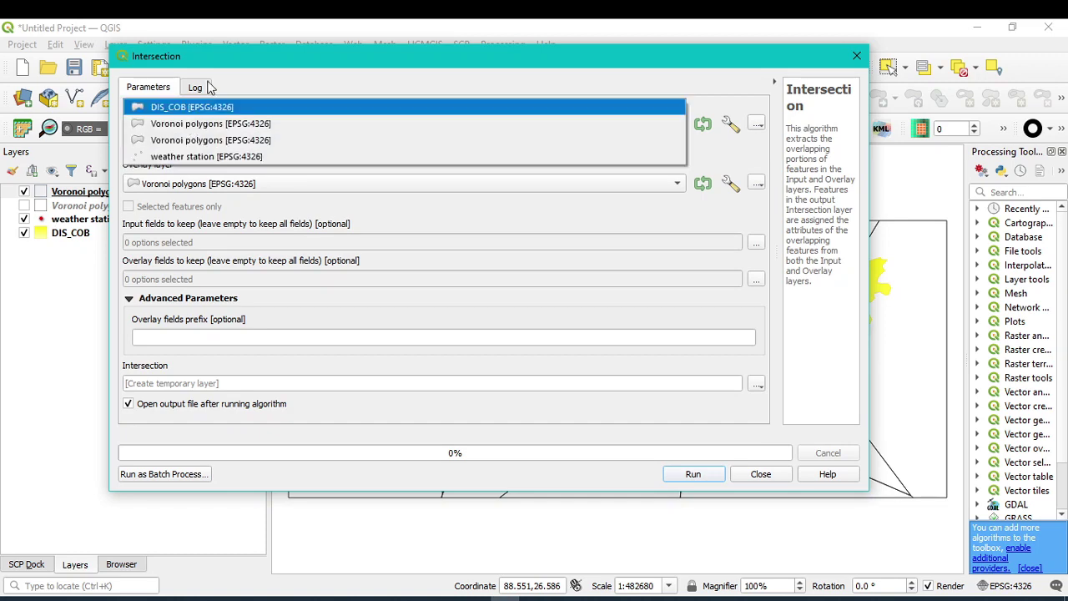
left_click(221, 56)
left_click_drag(398, 54, 525, 52)
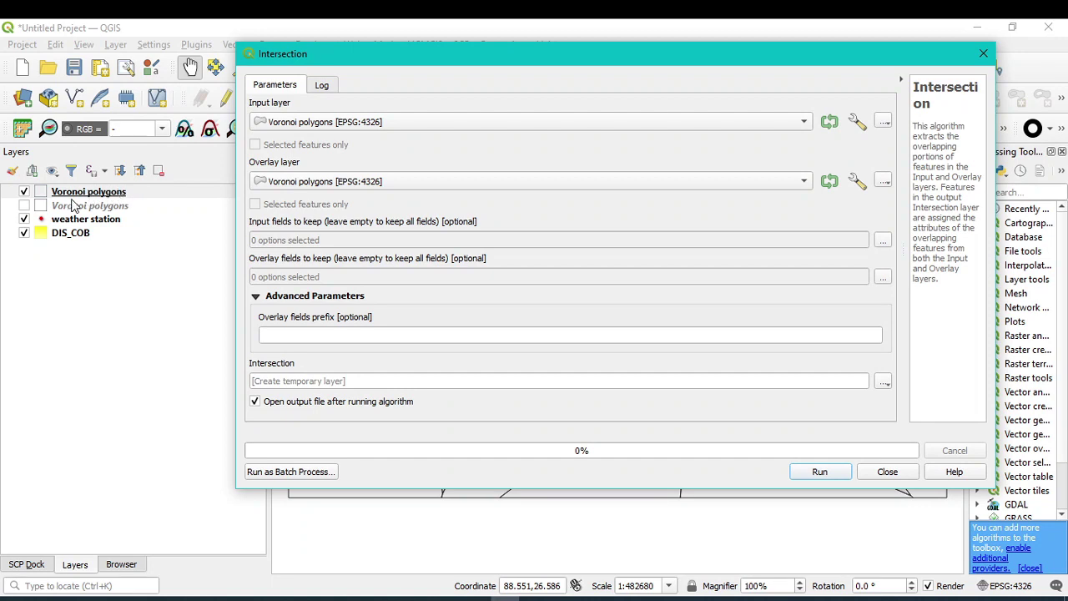
left_click(987, 55)
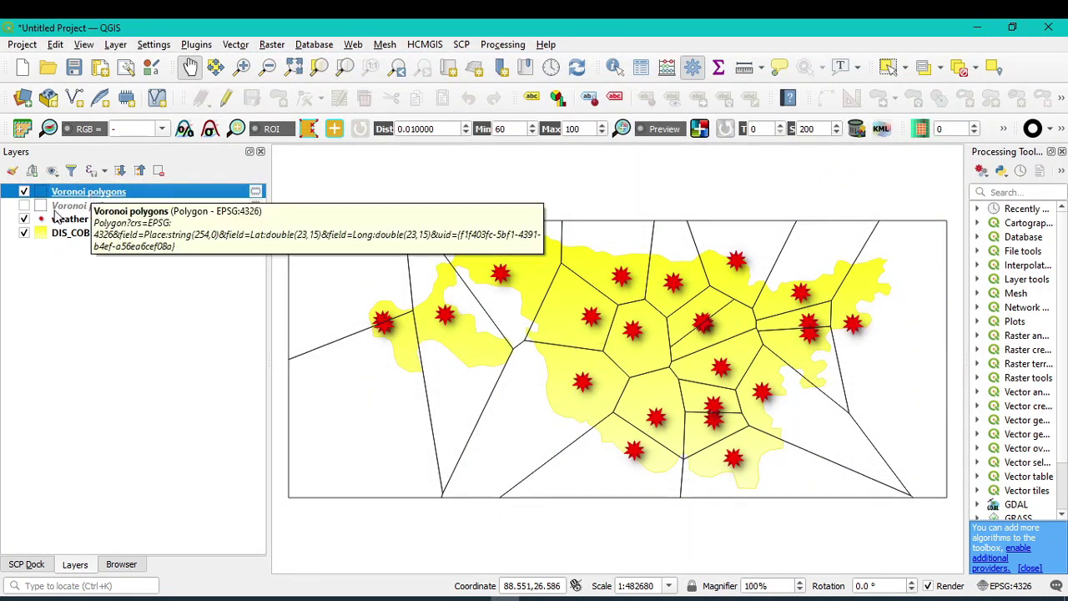
Step: Rename the larger, visible Voronoi polygons layer as "polygons", keeping the smaller one hidden
left_click(23, 206)
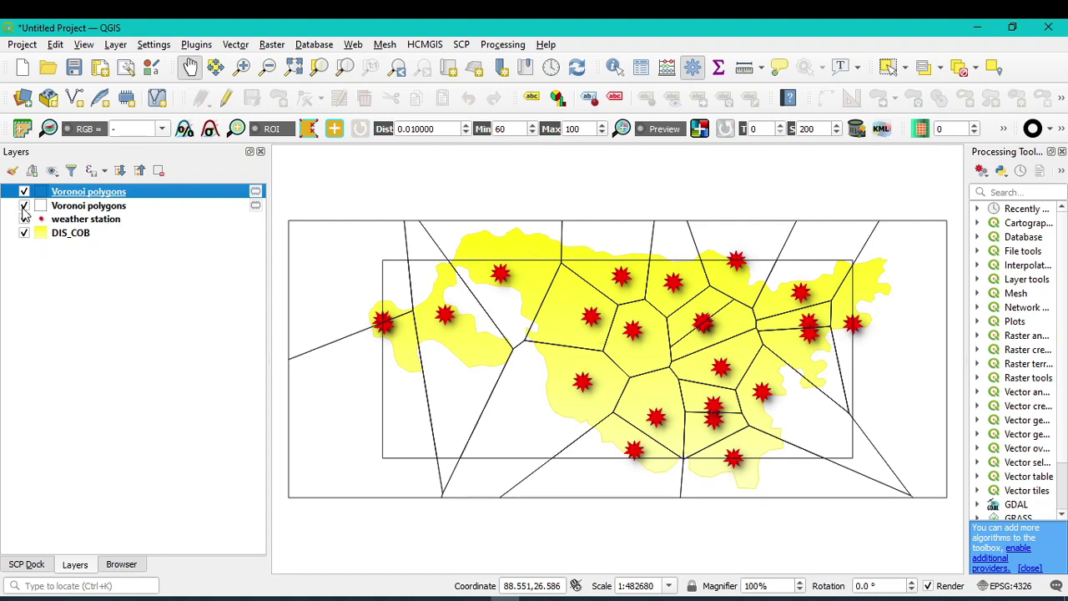
left_click(23, 206)
right_click(91, 194)
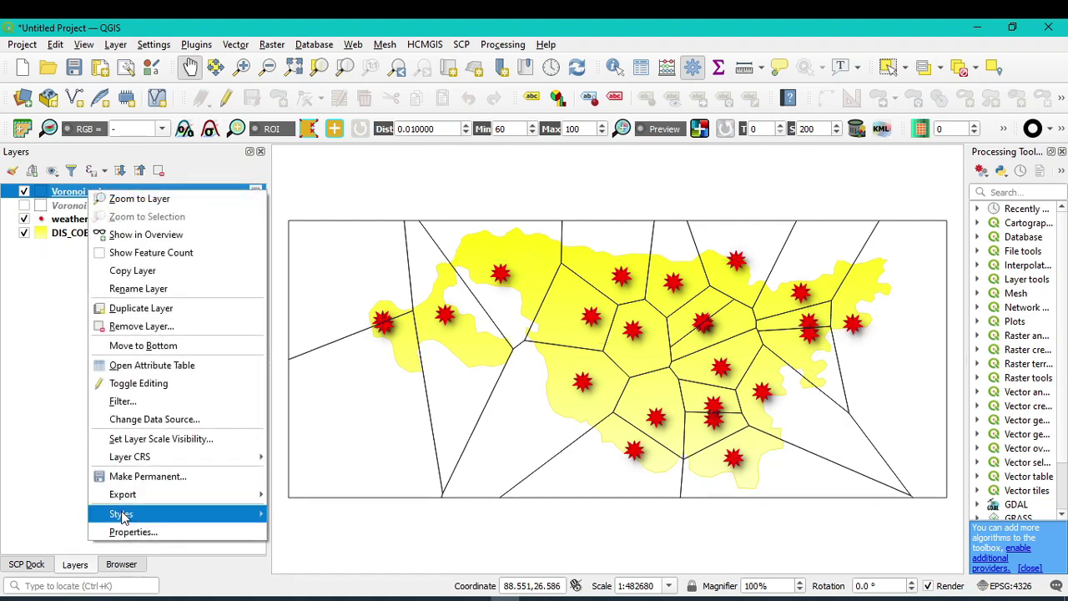
left_click(138, 289)
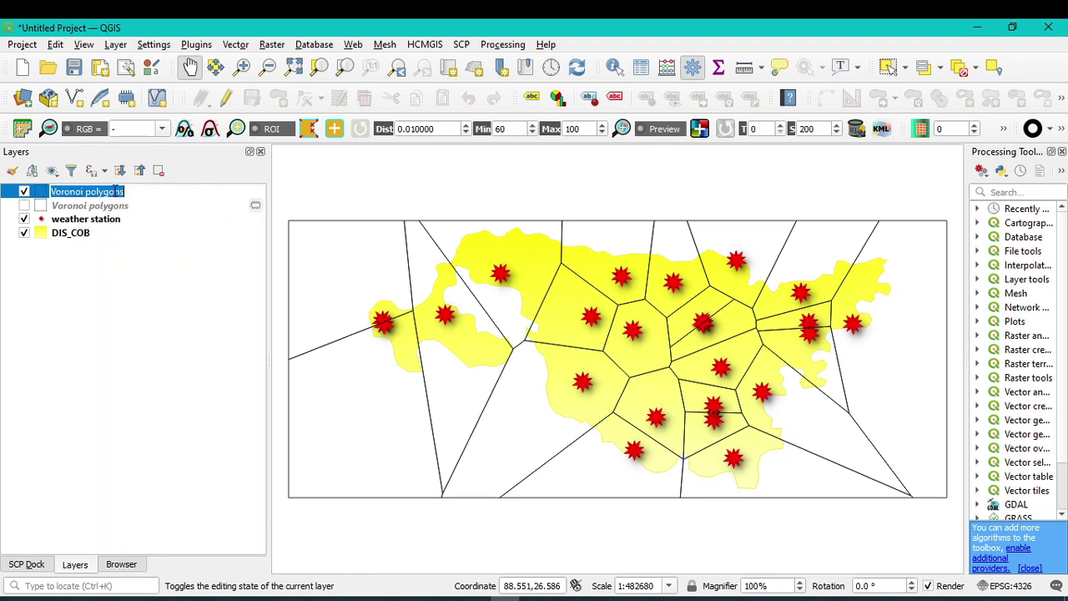
left_click(126, 194)
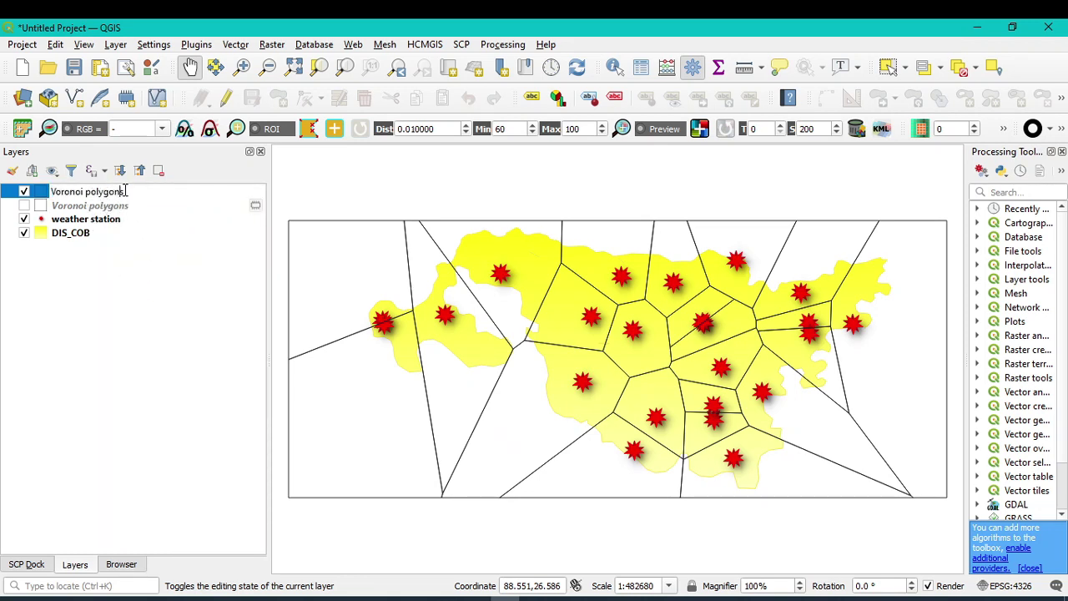
left_click_drag(126, 191, 86, 197)
left_click(86, 197)
left_click(89, 193)
left_click_drag(86, 193, 48, 194)
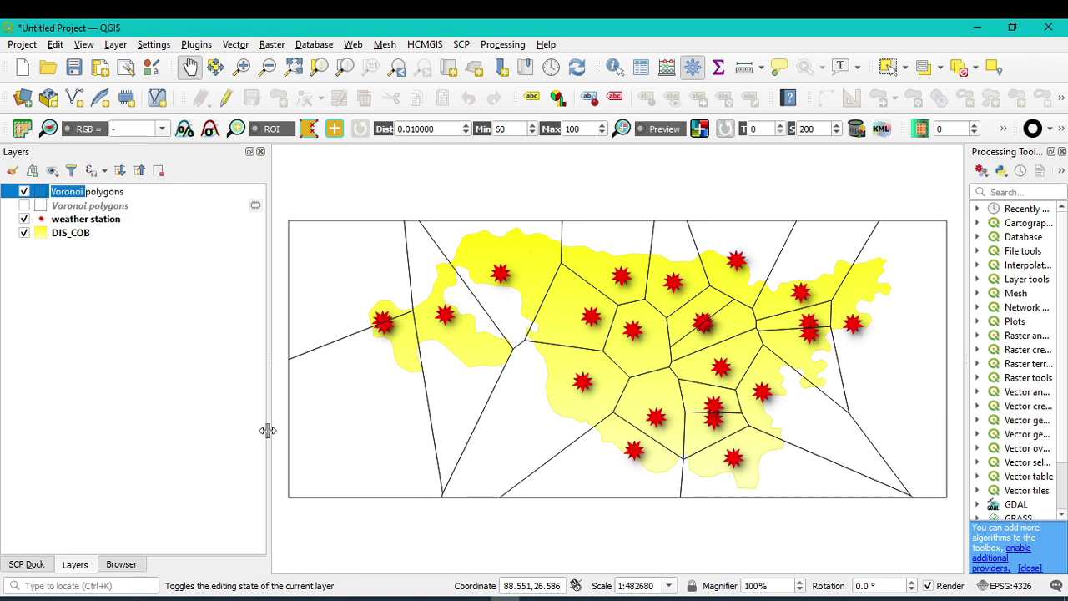
key("Delete")
left_click(150, 393)
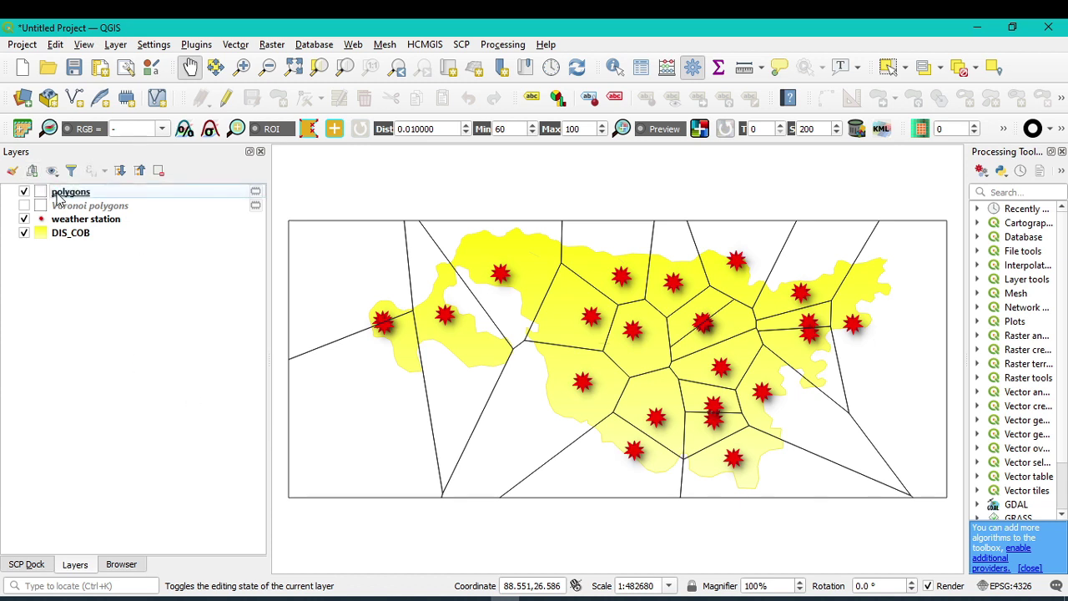
Step: Set up an Intersection with polygons as the input layer and DIS_COB as the overlay layer
left_click(235, 47)
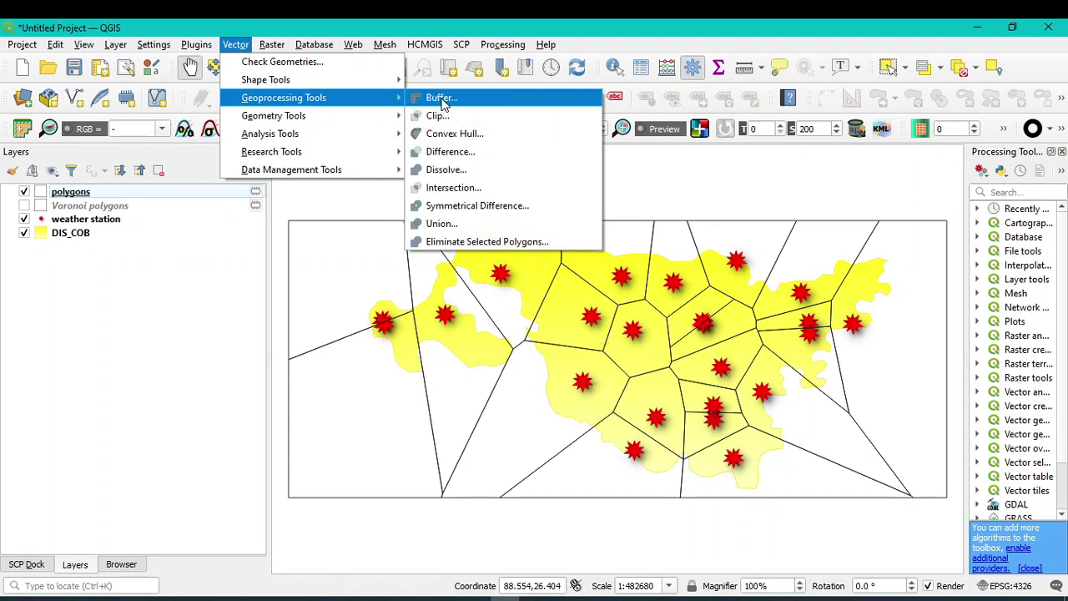
left_click(472, 187)
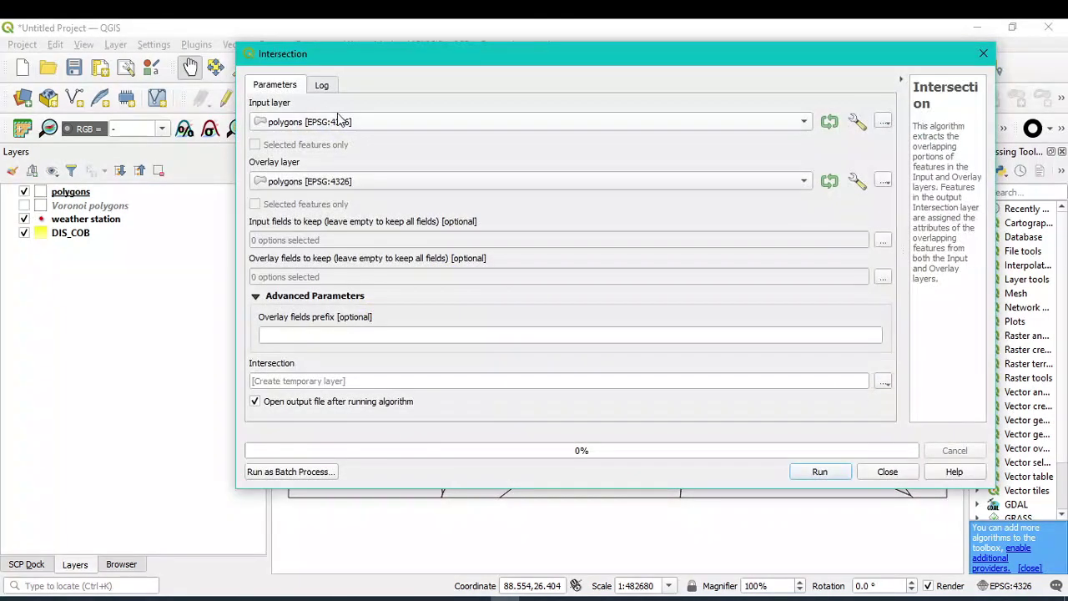
left_click(311, 127)
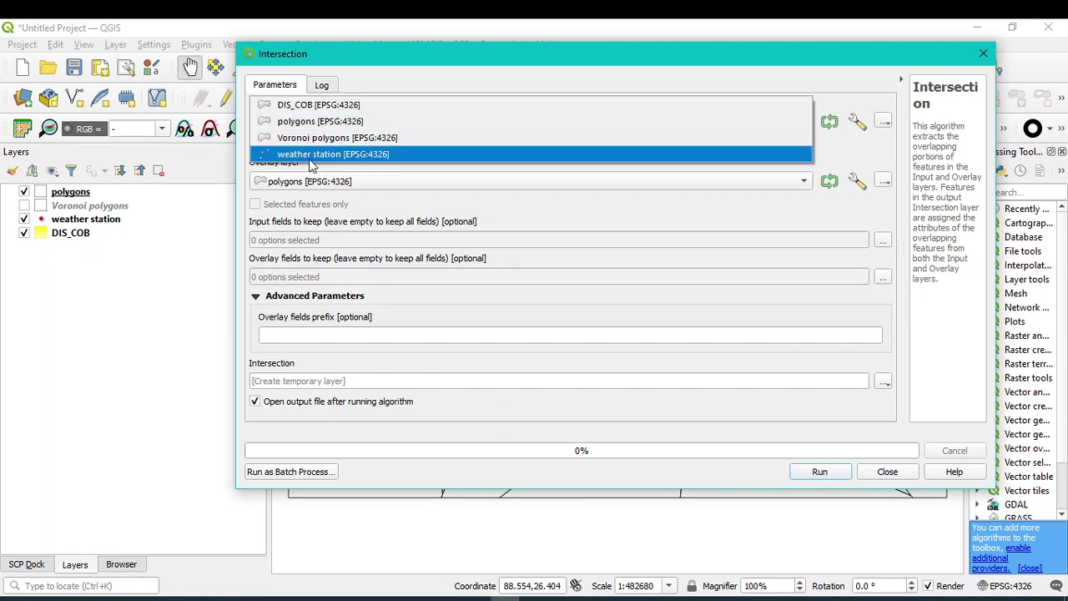
left_click(307, 123)
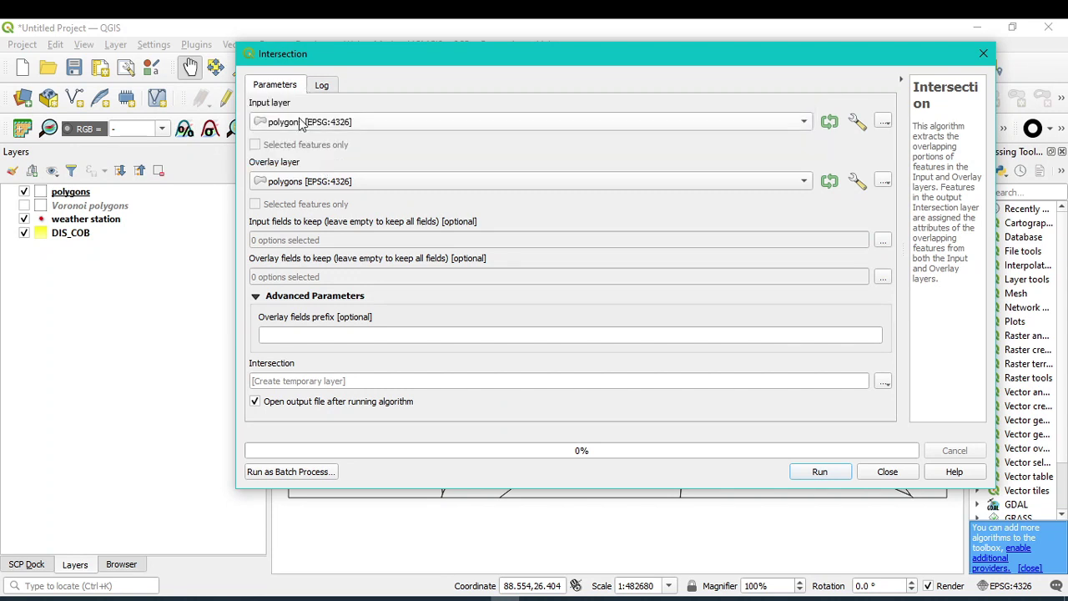
left_click(326, 179)
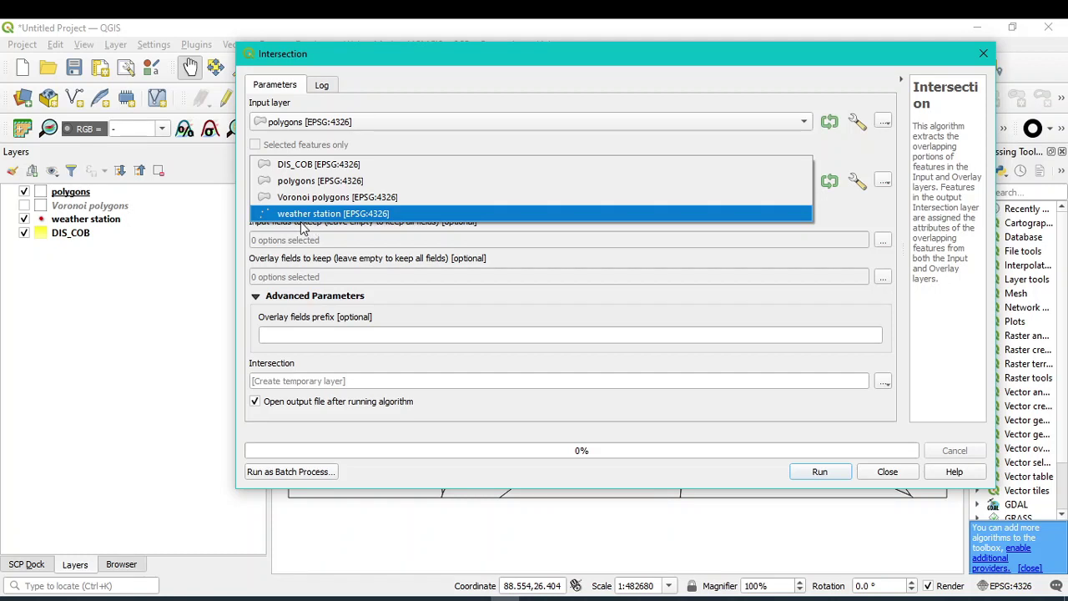
left_click(310, 165)
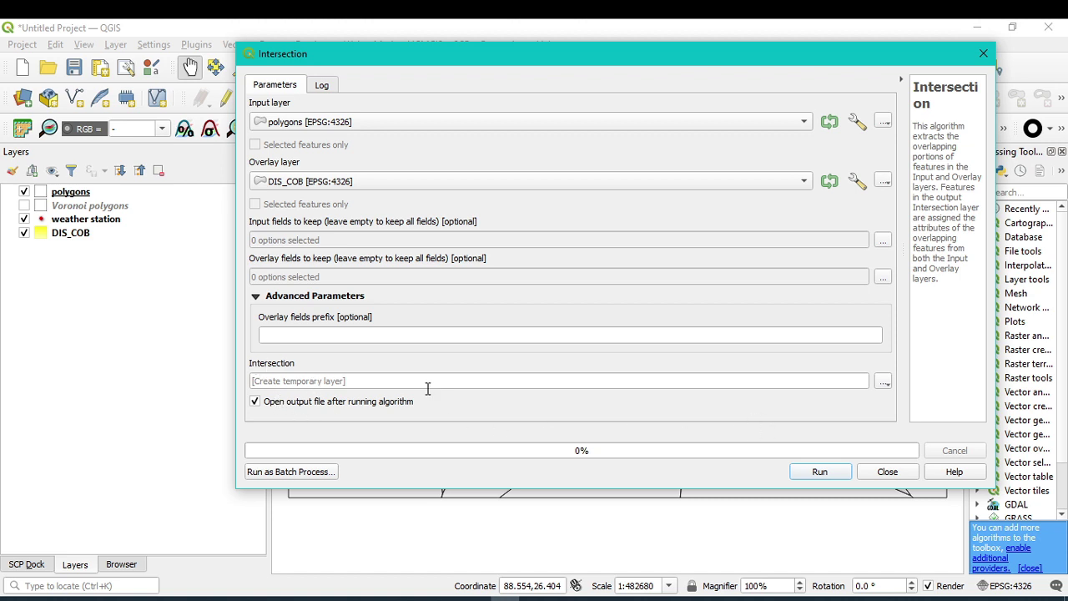
Step: Save the intersection output to D:/30.10.2021/abc.shp, run the algorithm and close its dialog
left_click(882, 382)
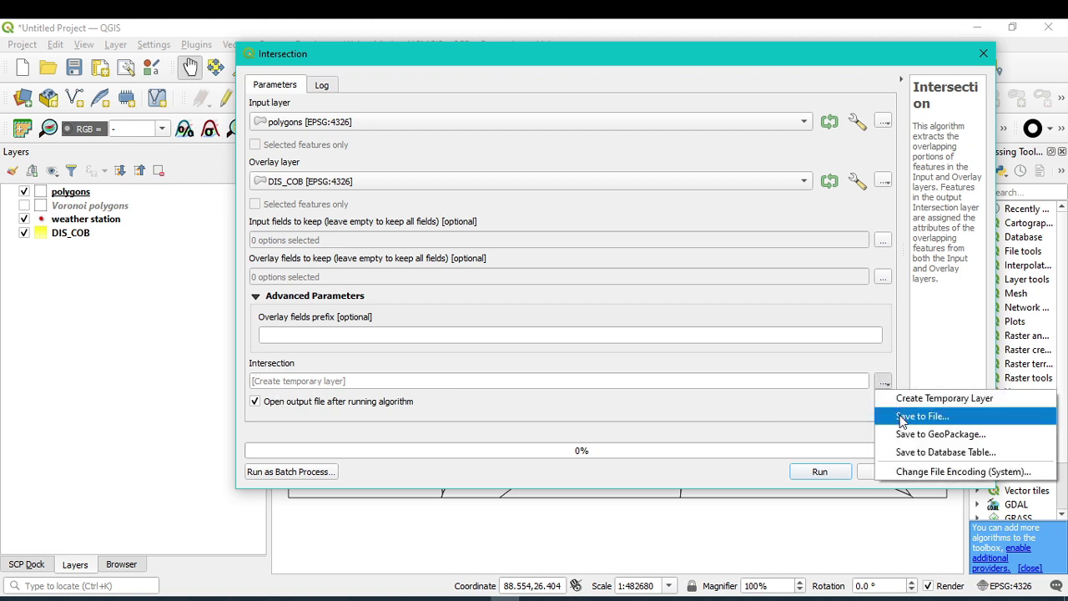
key("Escape")
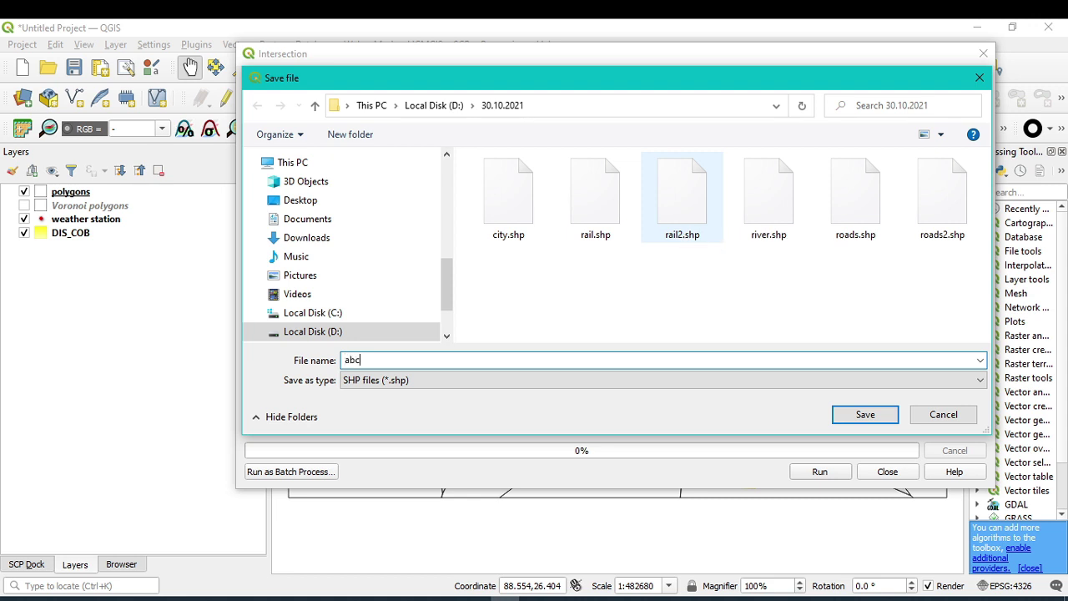
left_click(872, 417)
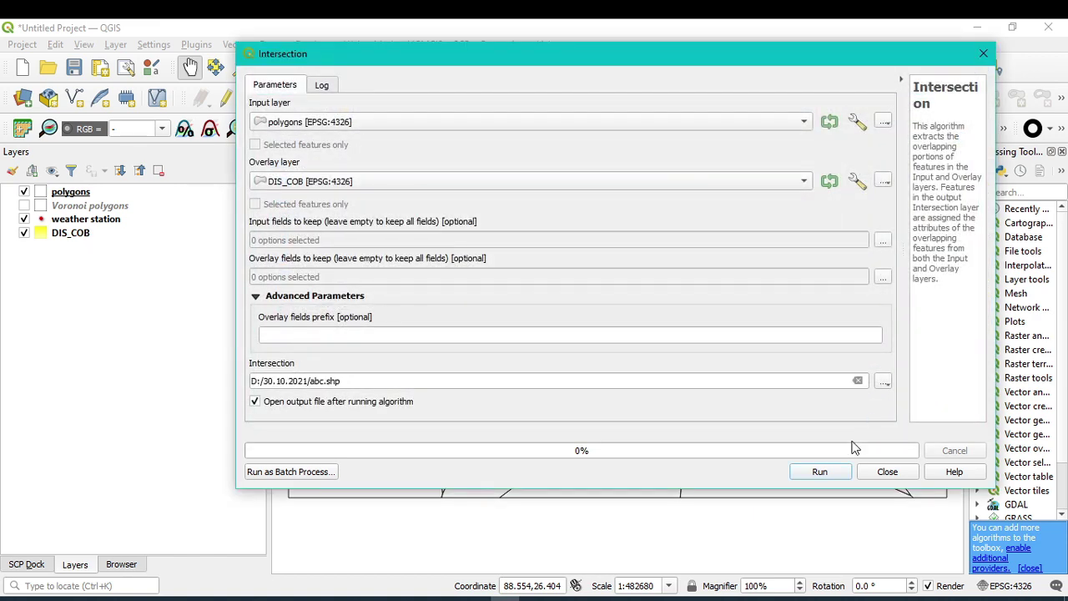
left_click(820, 473)
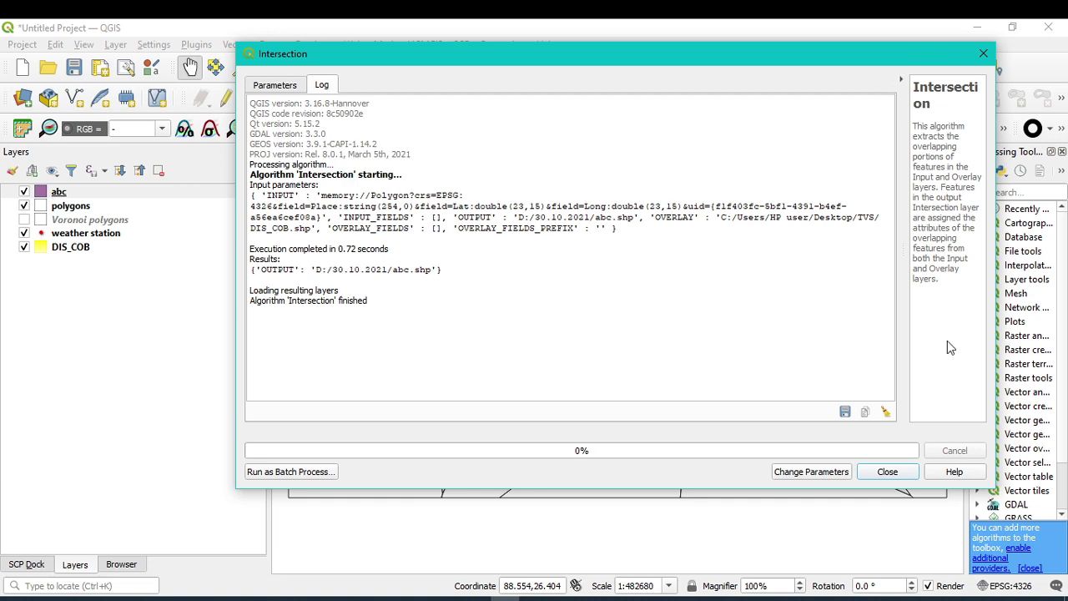
left_click(891, 471)
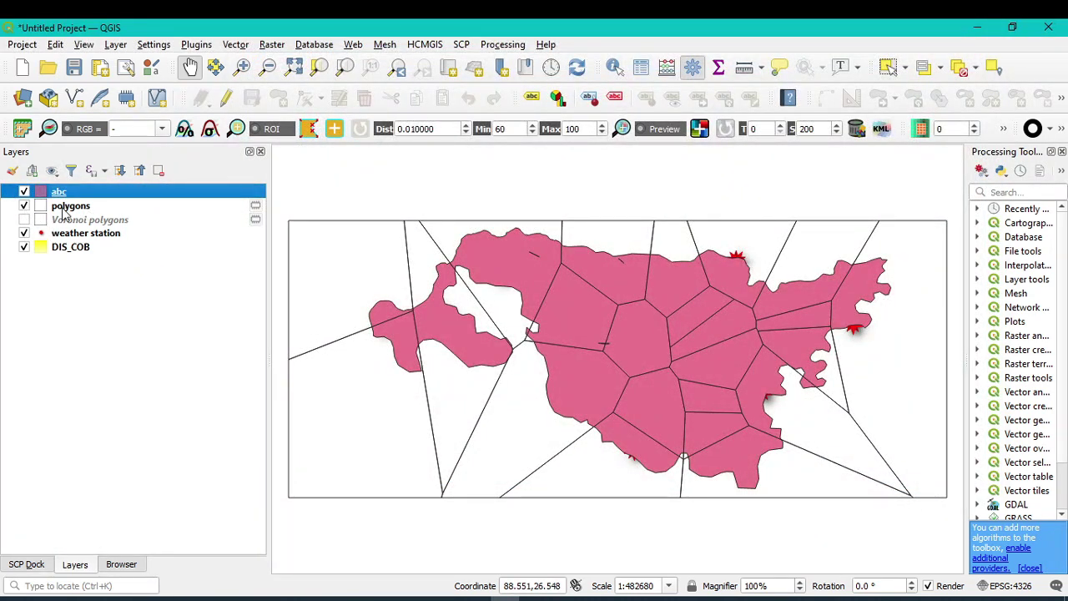
Step: Hide the polygons and DIS_COB layers and move the weather station layer above the abc layer
left_click(25, 206)
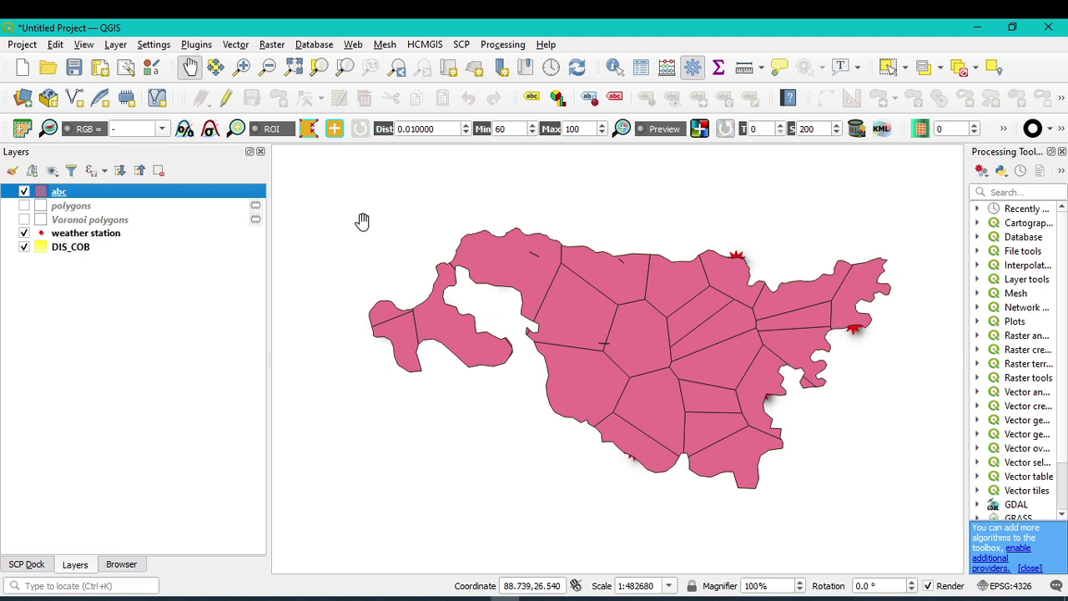
left_click_drag(81, 237, 96, 193)
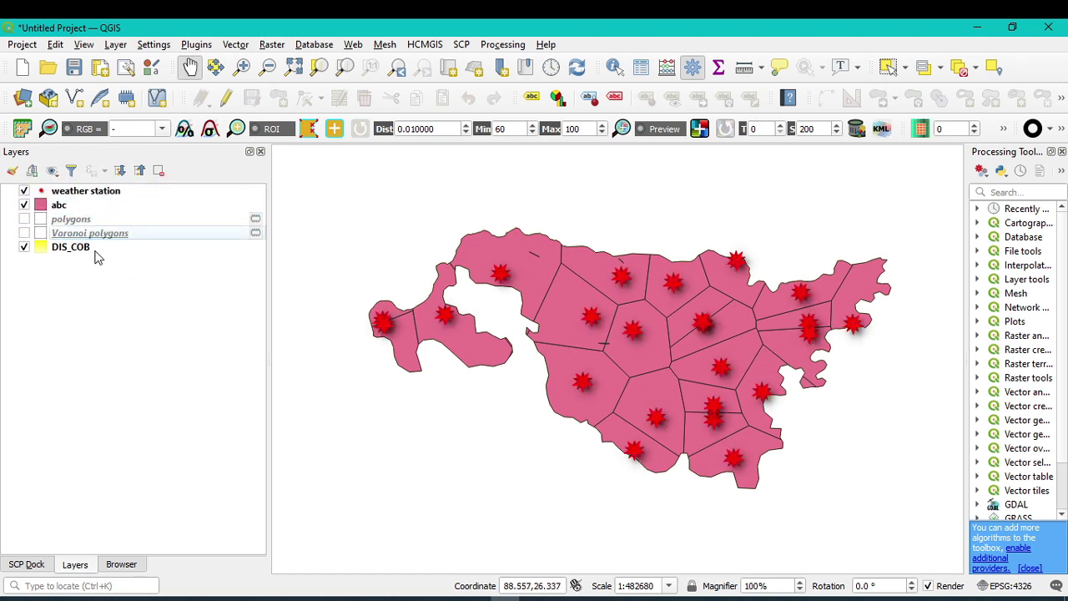
left_click(24, 247)
Step: Give the abc layer's simple fill a transparent fill color and a dark blue stroke, and apply the symbology
right_click(59, 209)
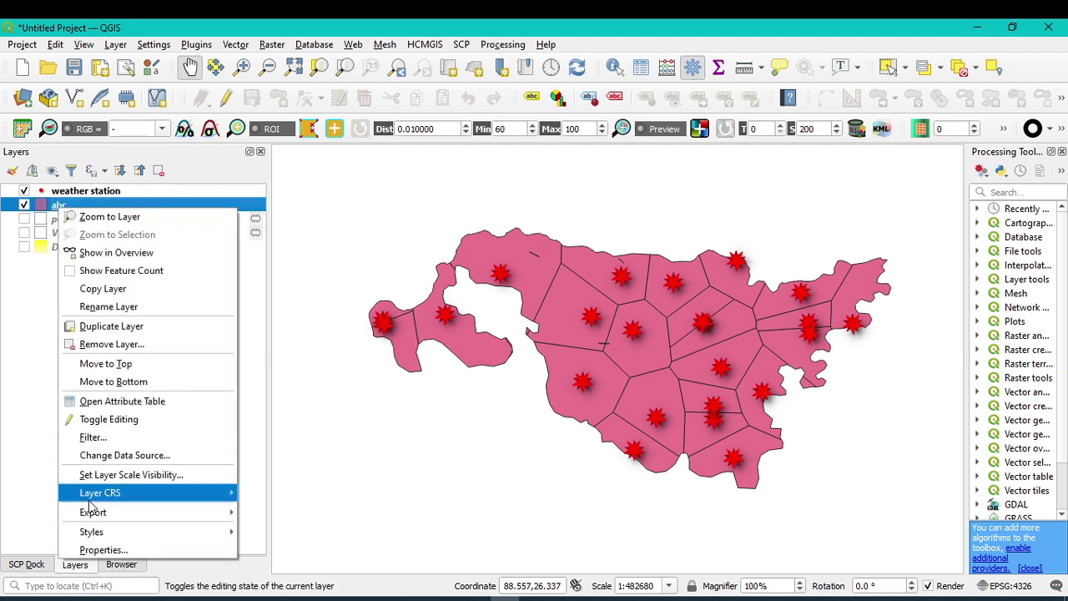
left_click(104, 550)
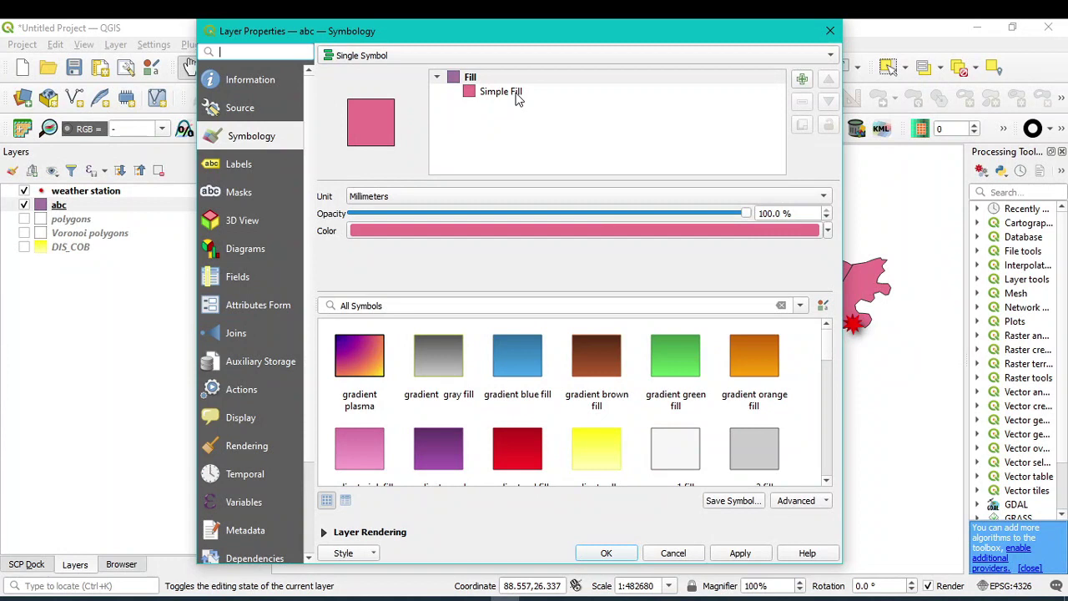
left_click(516, 93)
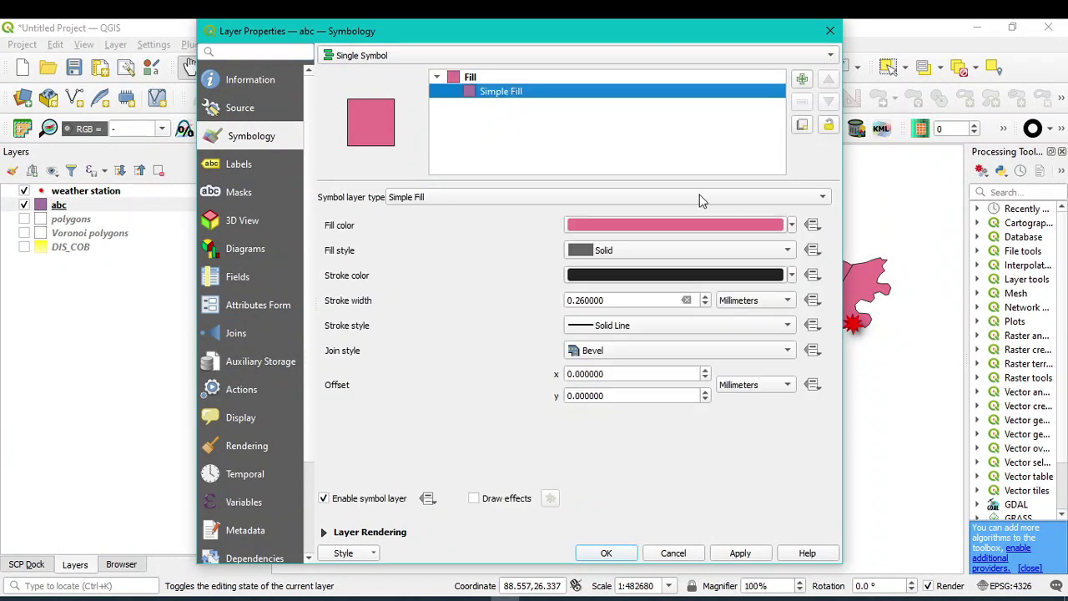
left_click(791, 225)
left_click(586, 243)
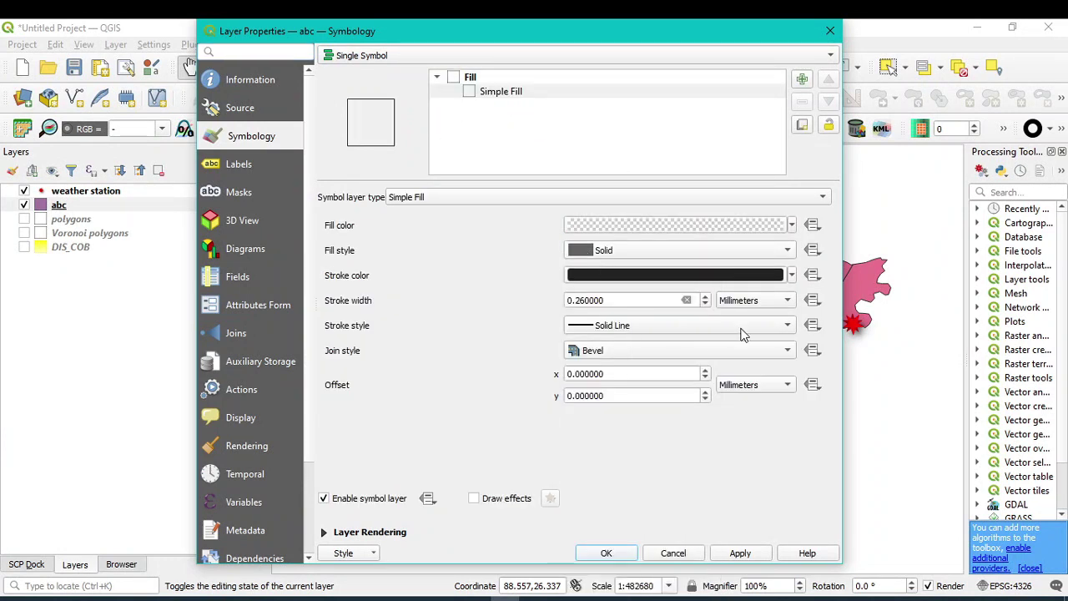
left_click(792, 276)
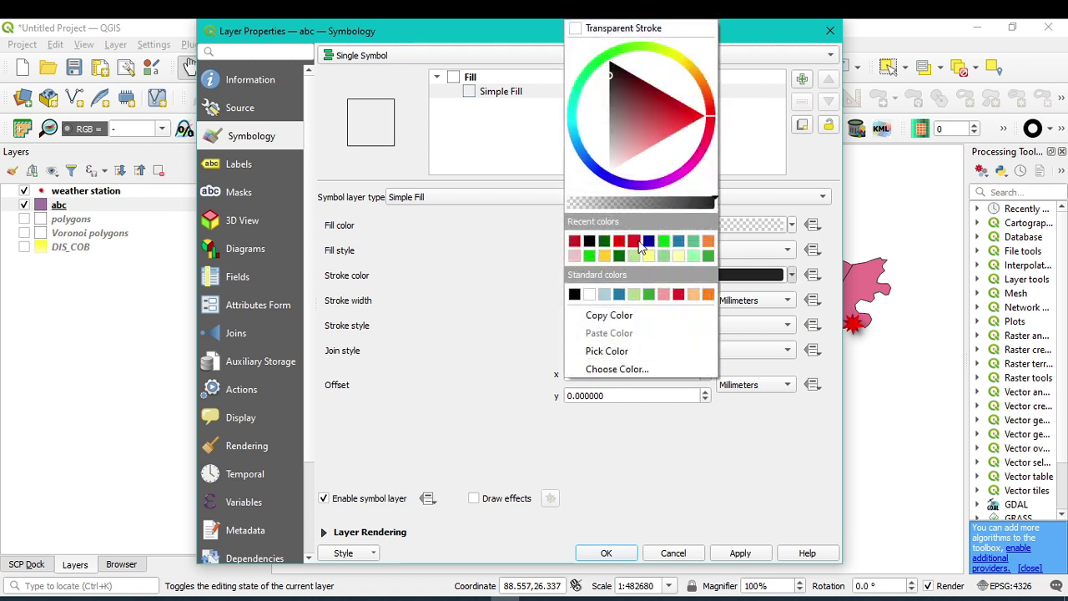
left_click(649, 242)
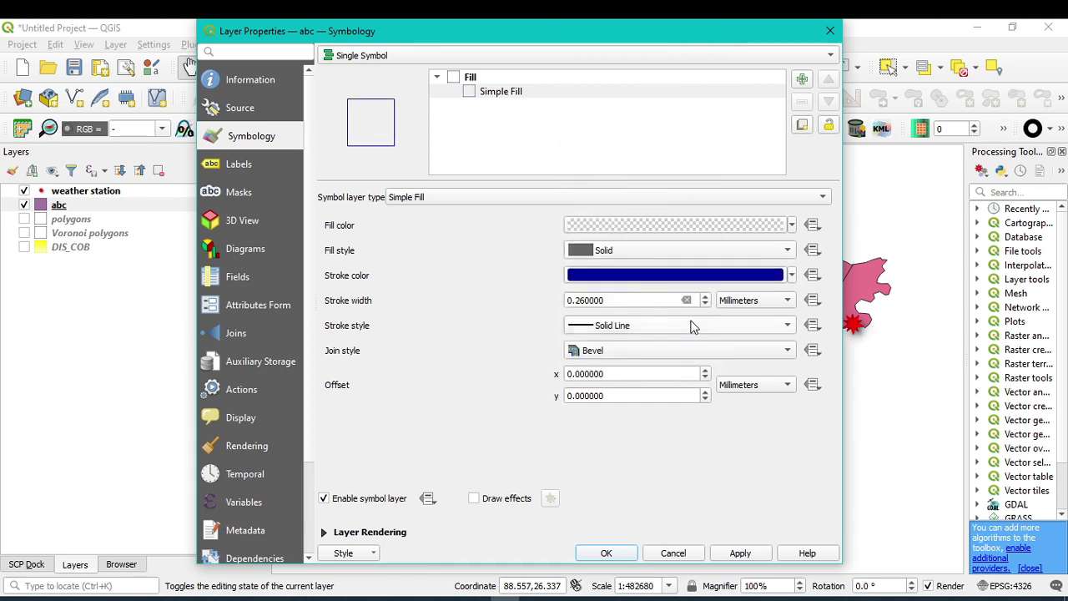
left_click(740, 553)
left_click(622, 552)
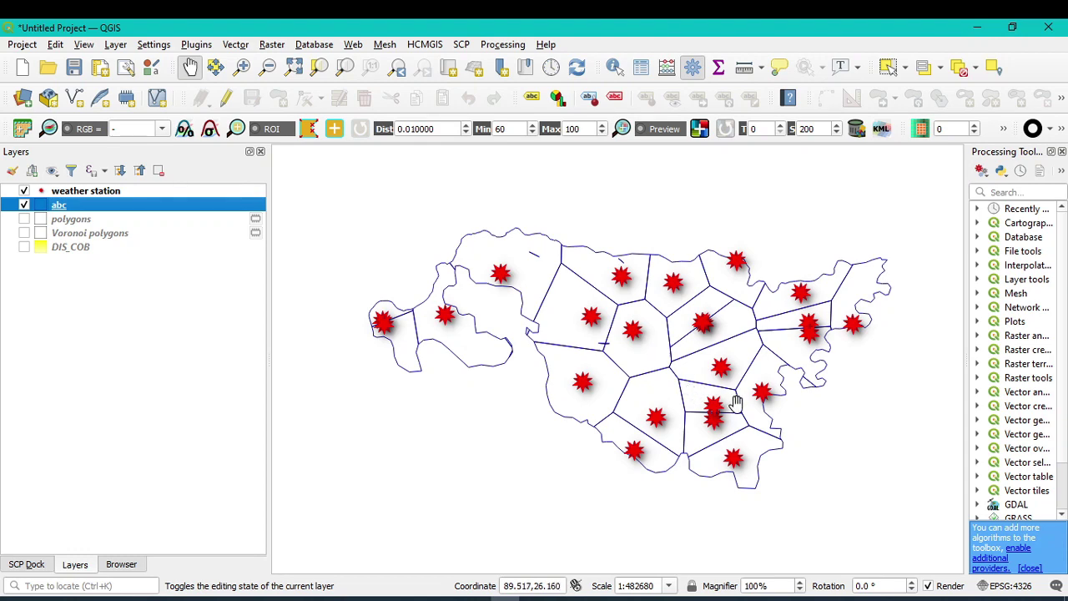
Step: Set the abc layer's fill color to bright green and its stroke width to 0.46 mm, and apply the symbology
right_click(63, 210)
left_click(132, 557)
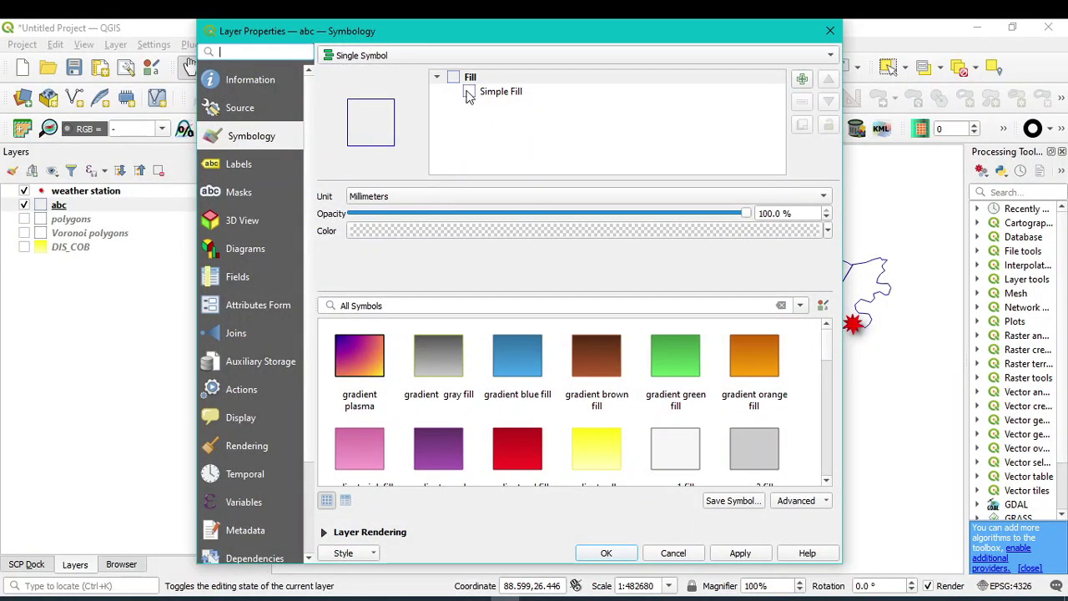
left_click(472, 93)
left_click(791, 225)
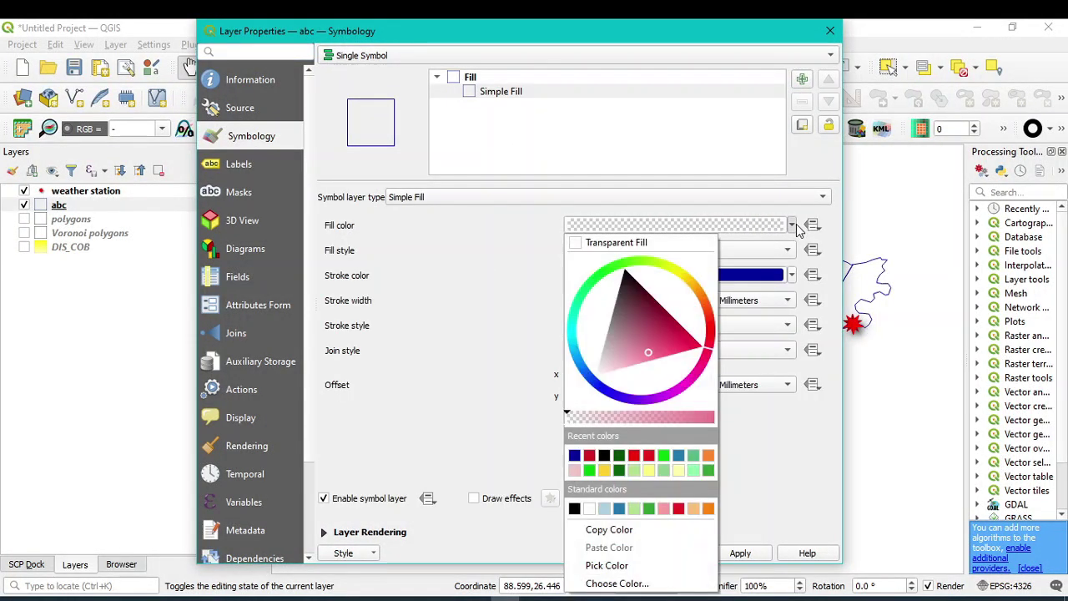
left_click(670, 457)
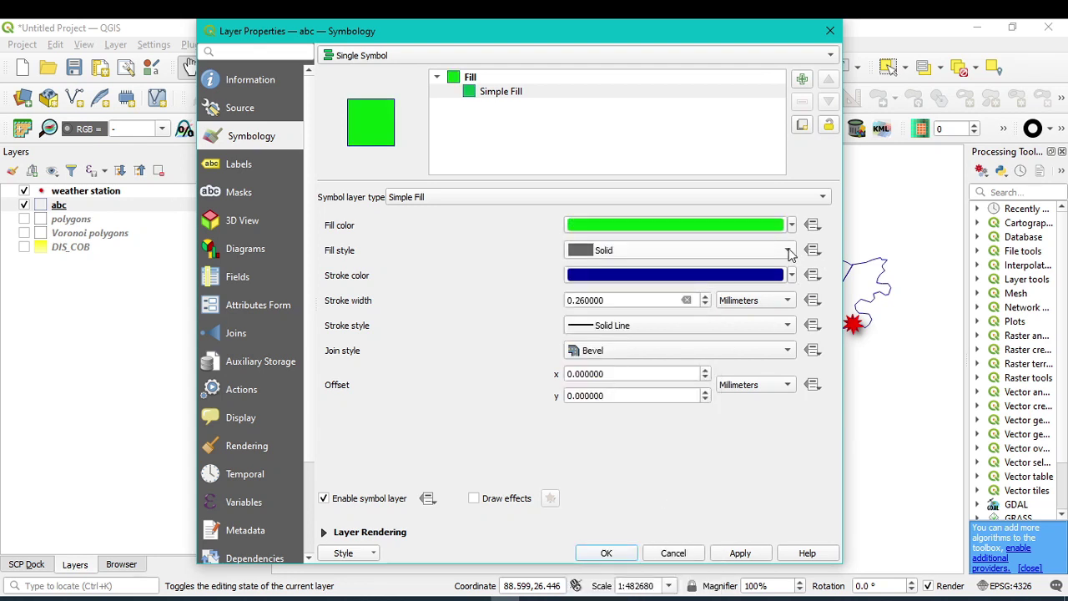
left_click(705, 296)
left_click(740, 553)
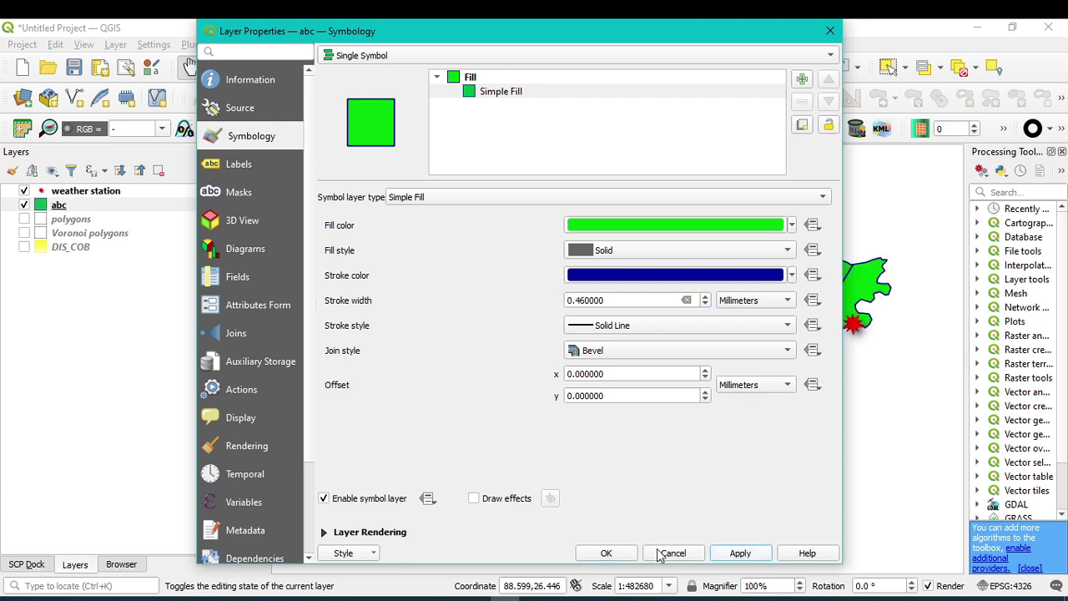
left_click(606, 554)
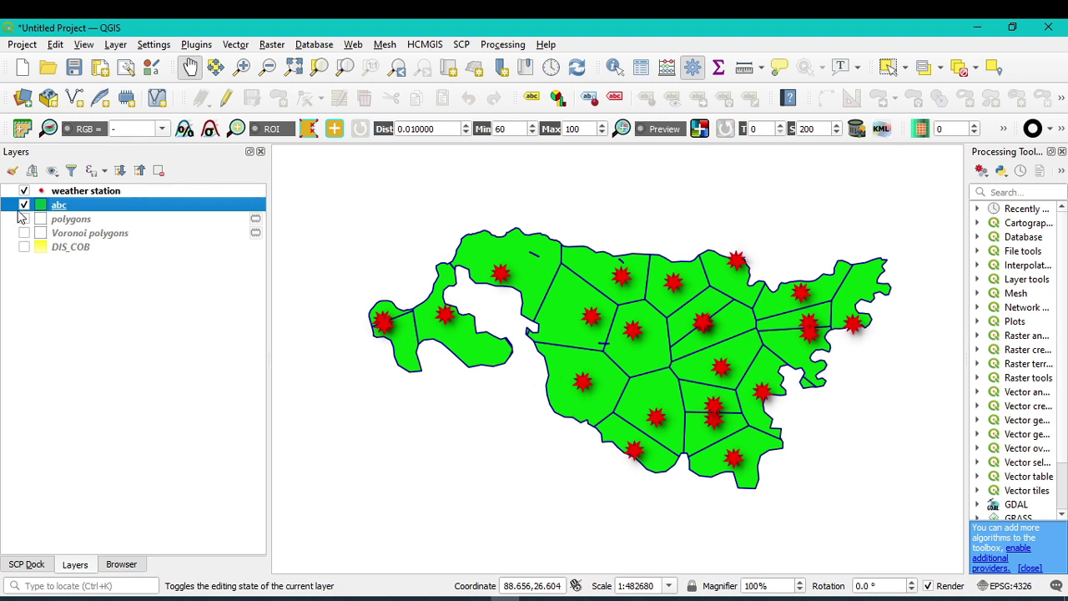
Step: Change the weather station layer's marker to the "dot yellow" symbol and apply it
left_click(44, 195)
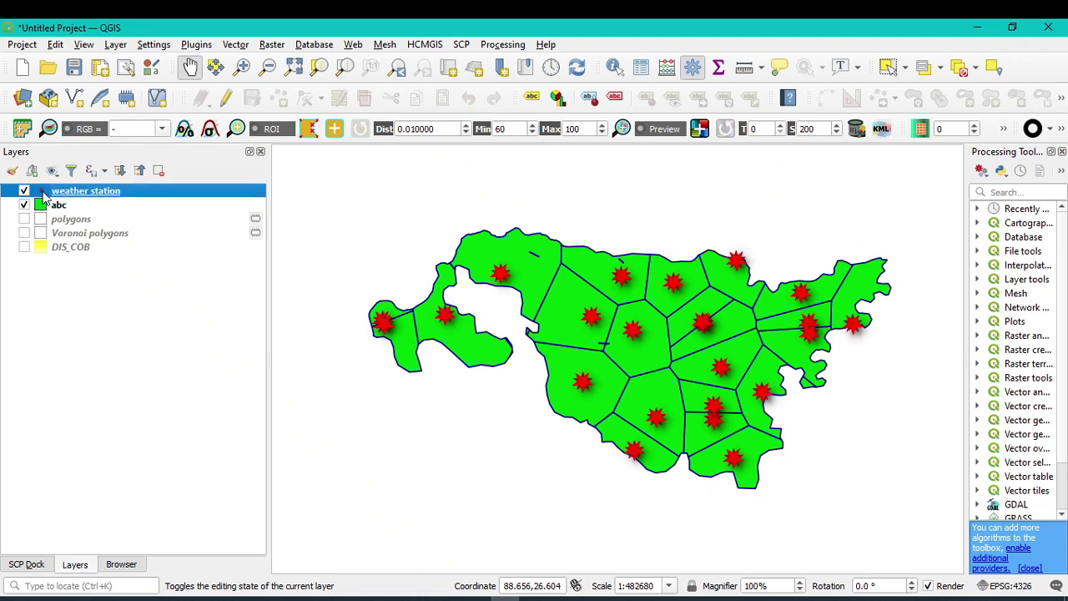
double_click(44, 194)
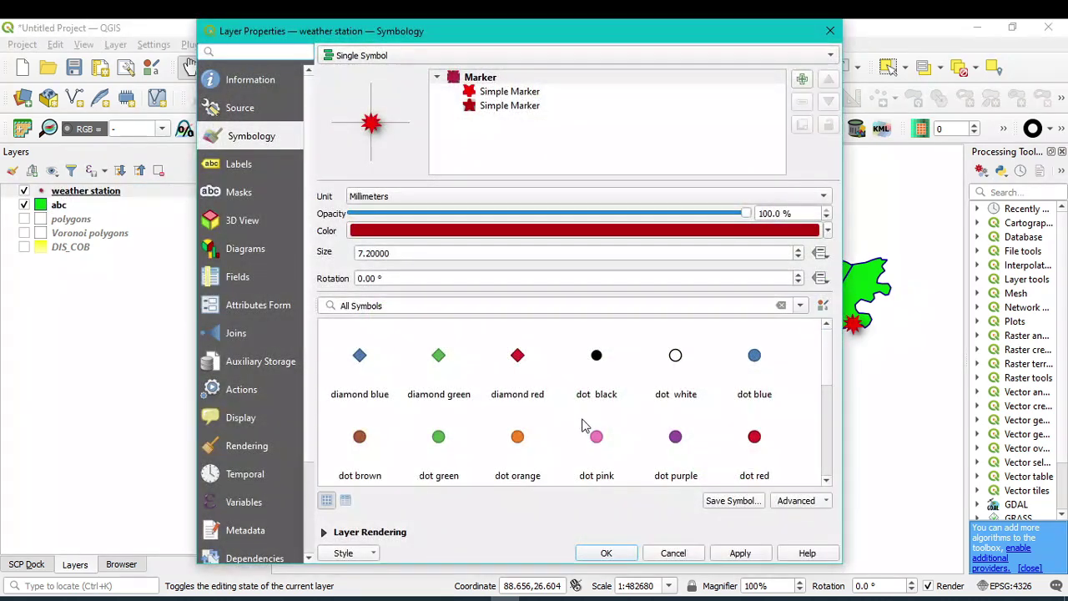
scroll(583, 418, "down", 3)
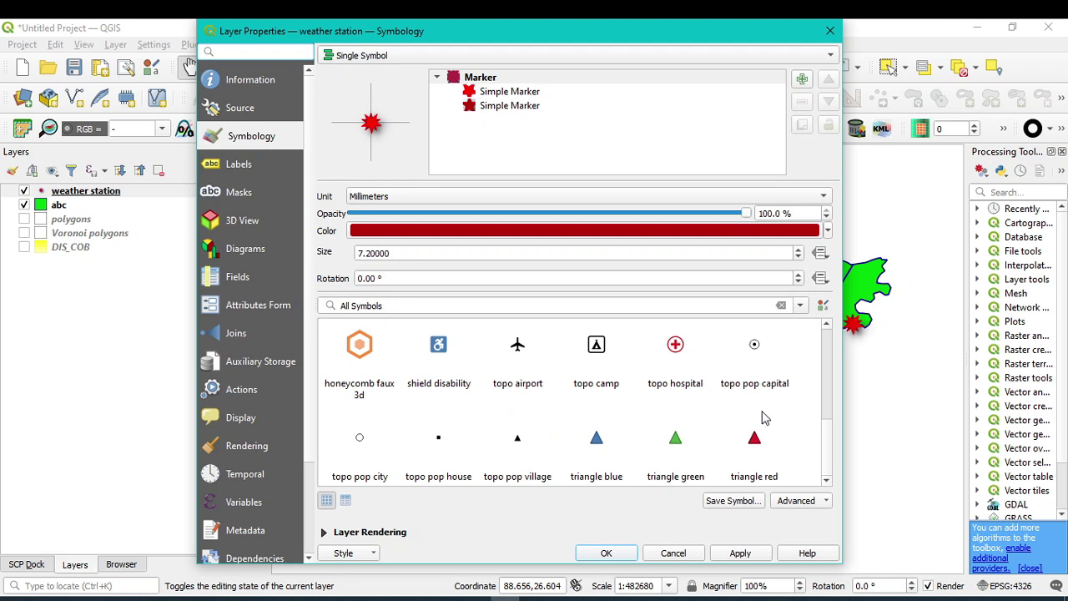
scroll(764, 418, "up", 3)
scroll(757, 413, "up", 1)
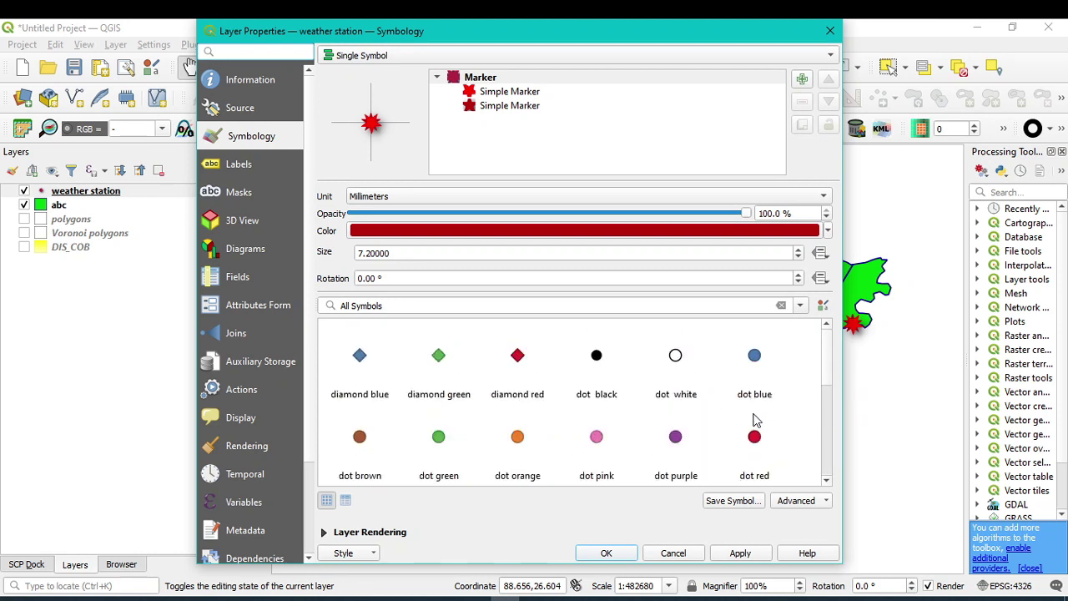
left_click(485, 427)
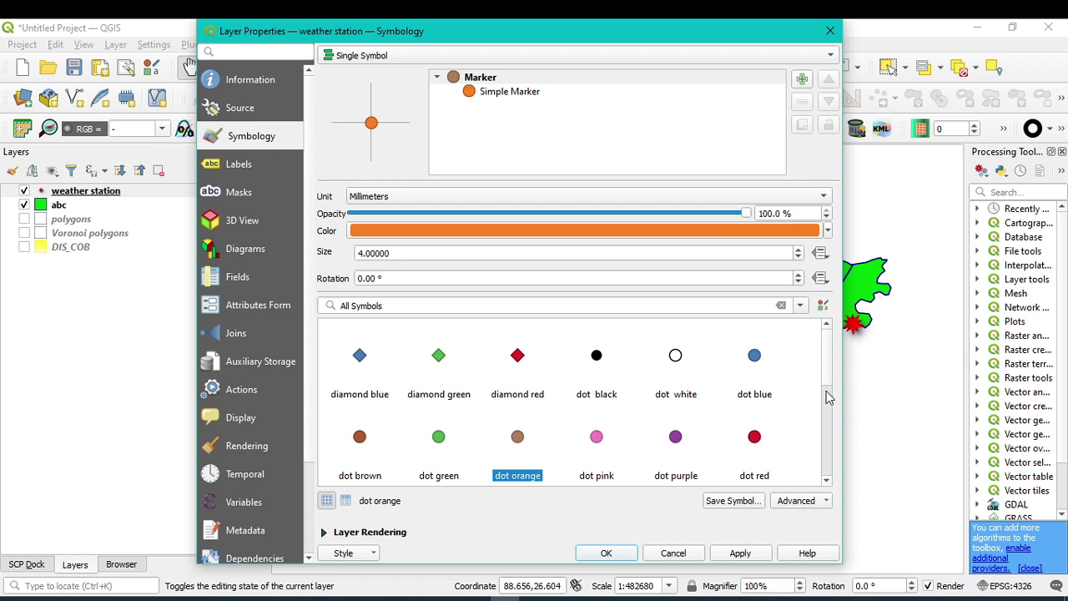
left_click_drag(826, 393, 833, 447)
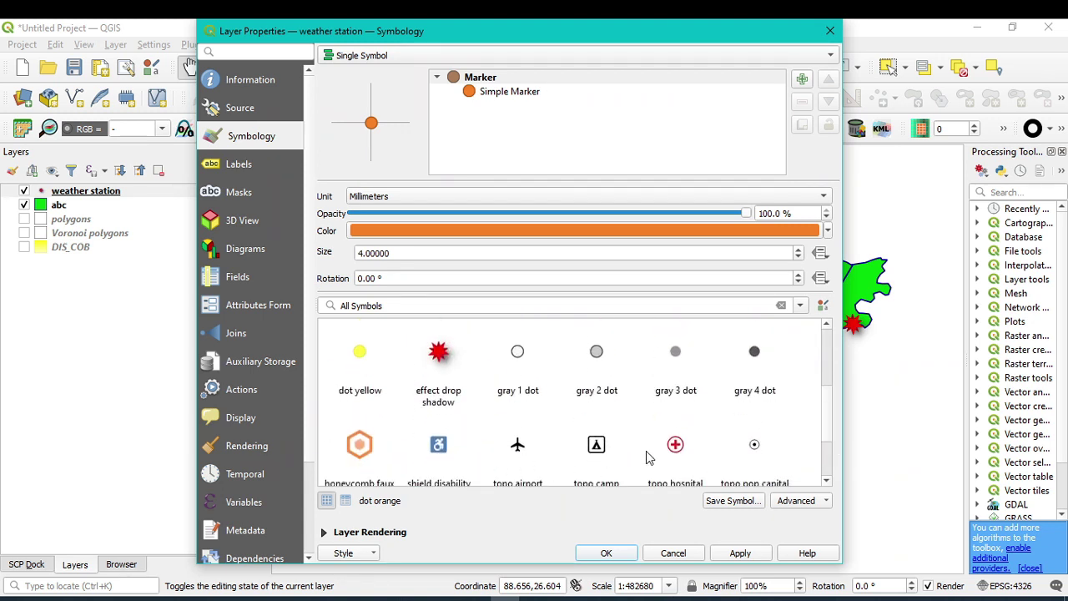
left_click(362, 353)
left_click(740, 552)
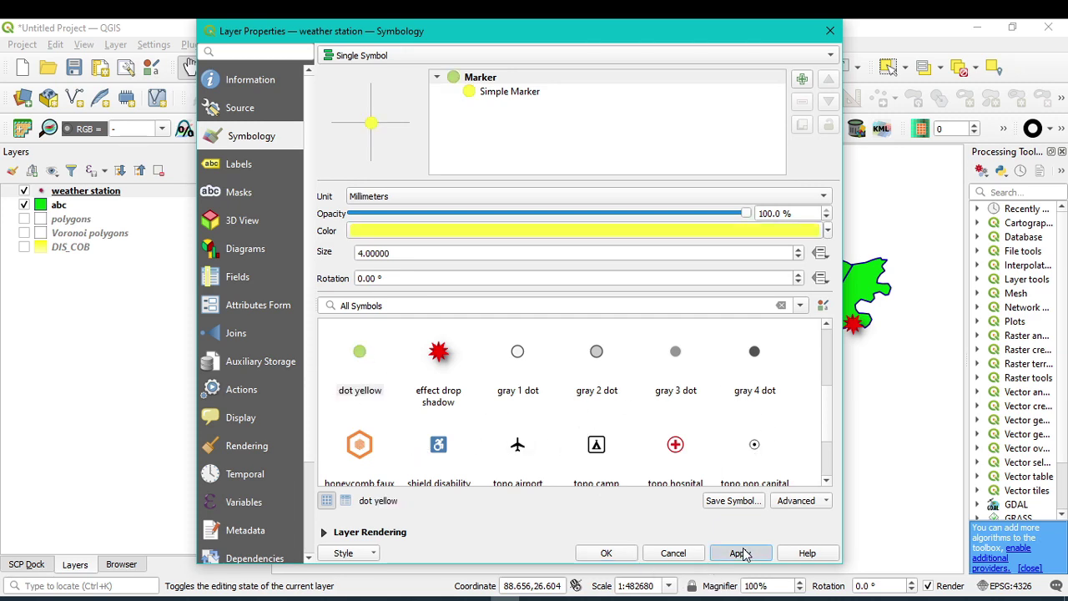
left_click(604, 552)
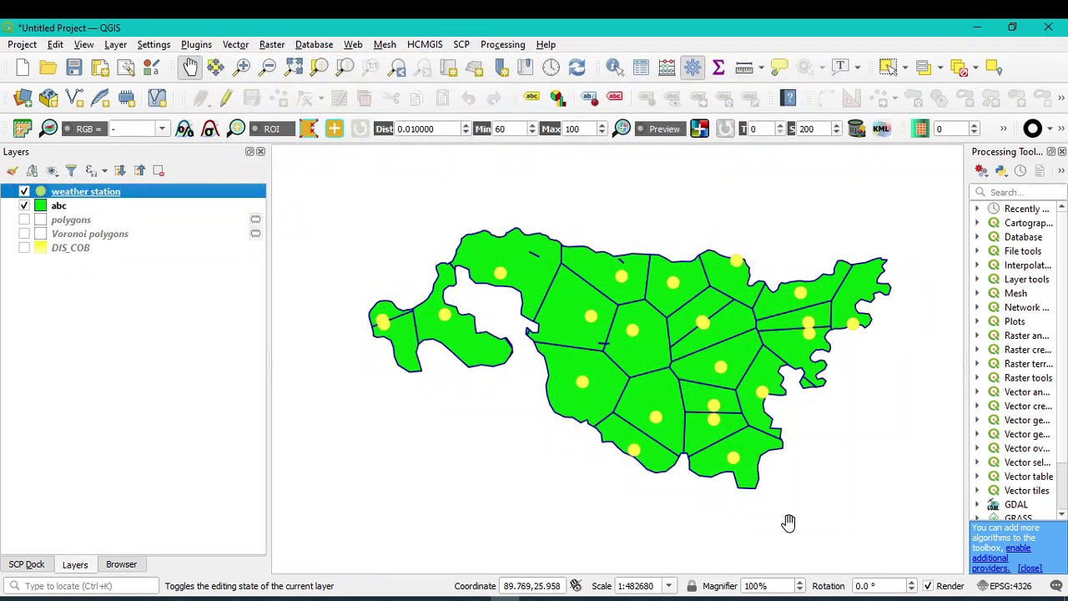
Step: Set the weather station layer's marker to the "effect drop shadow" symbol
double_click(43, 194)
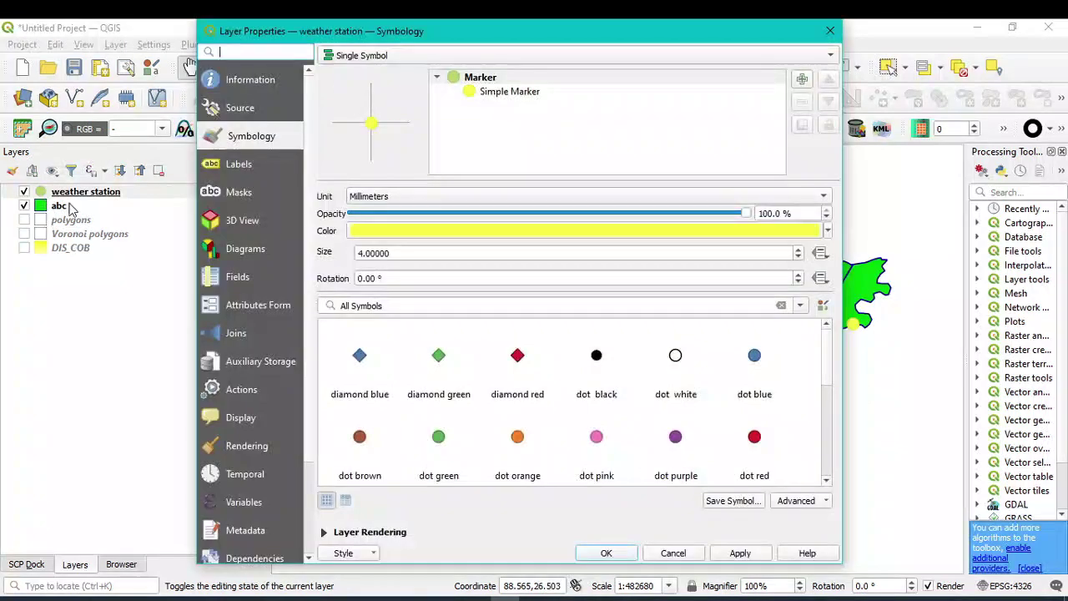
scroll(429, 442, "down", 5)
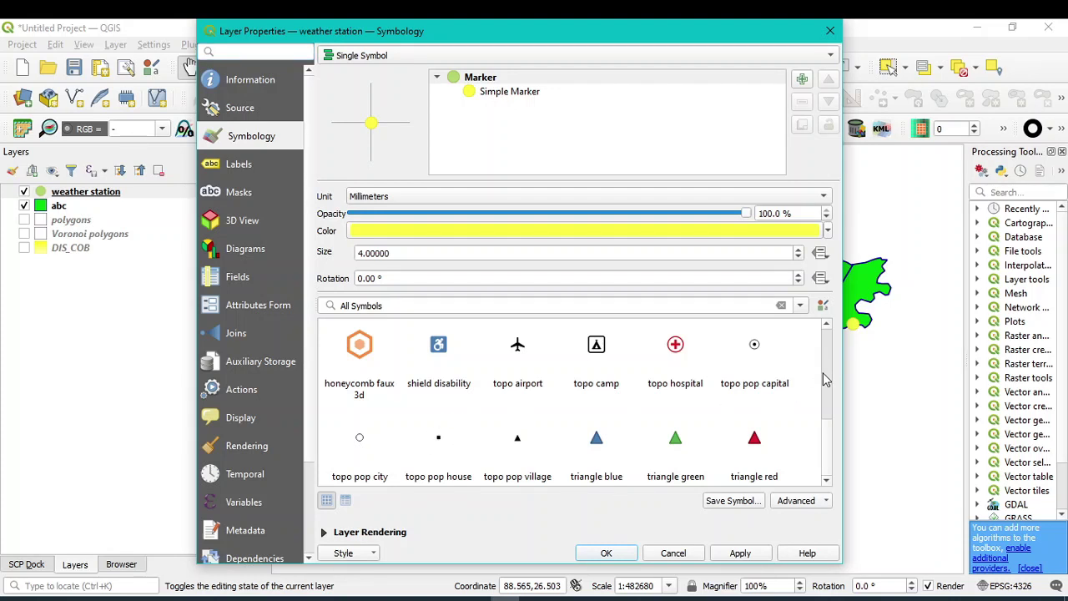
scroll(823, 372, "up", 5)
left_click(438, 419)
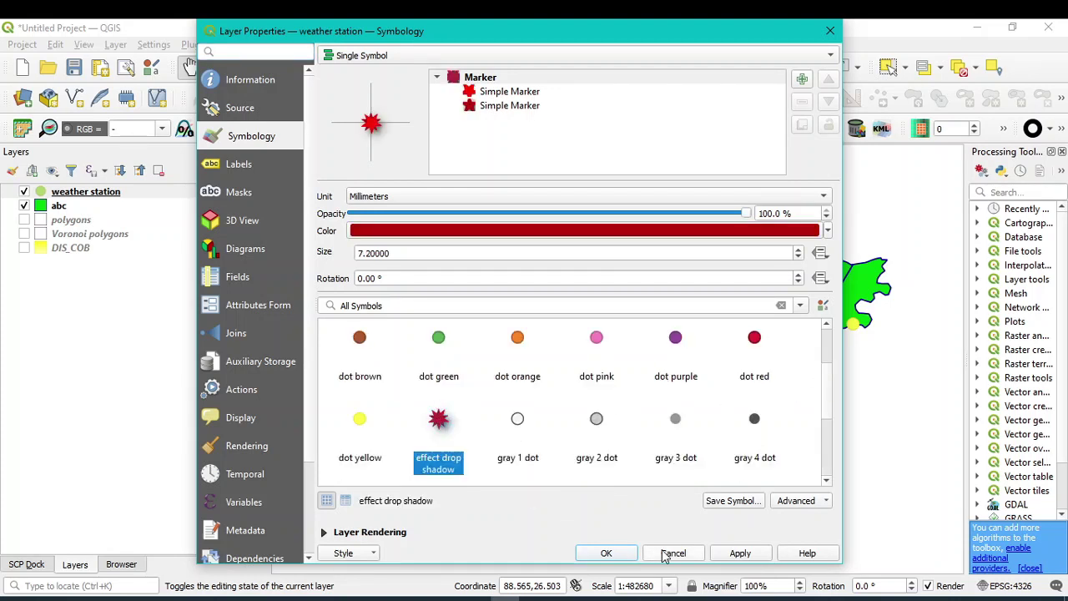
left_click(606, 553)
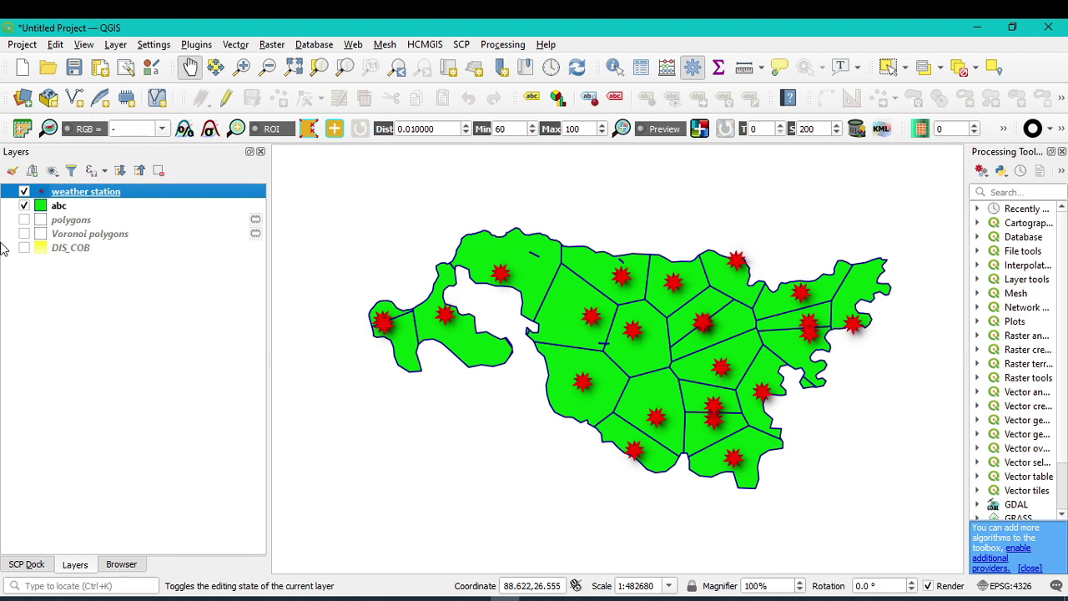
Step: Open the abc layer's attribute table and maximize its window
right_click(82, 194)
left_click(35, 284)
left_click(59, 207)
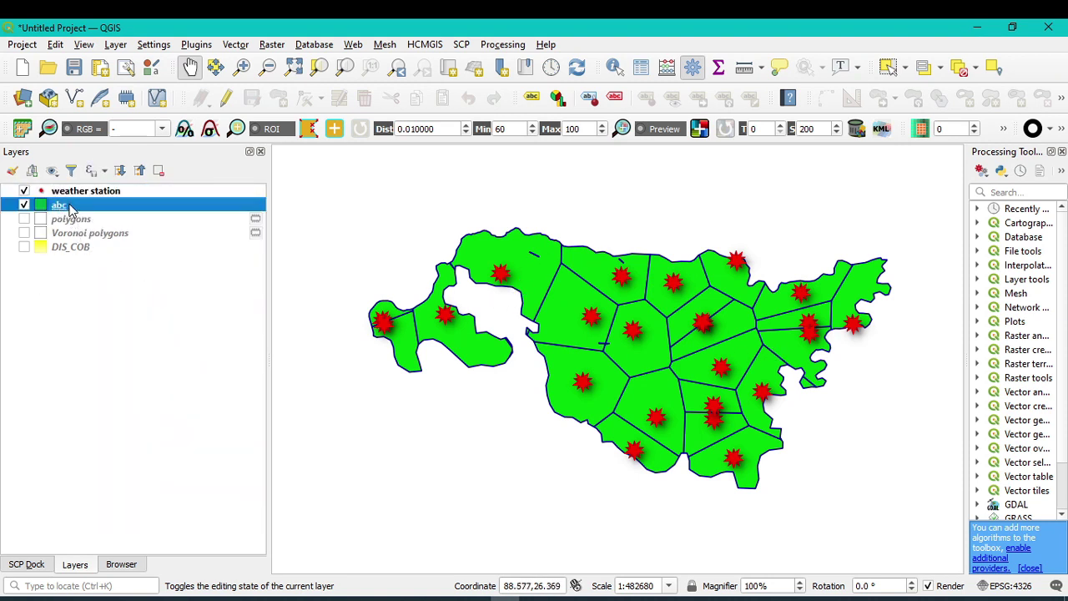
right_click(70, 209)
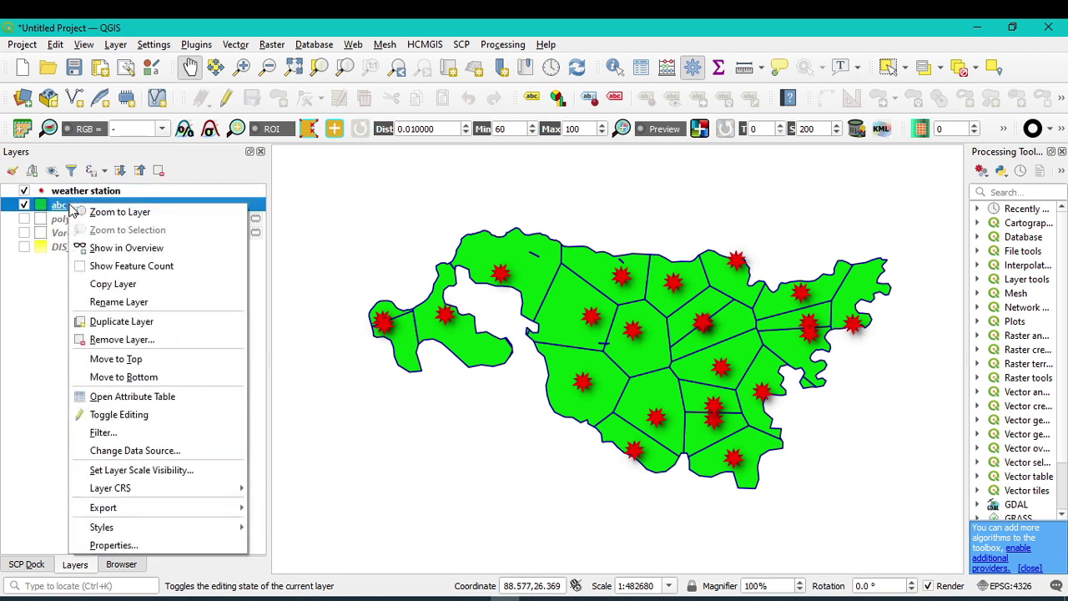
left_click(111, 399)
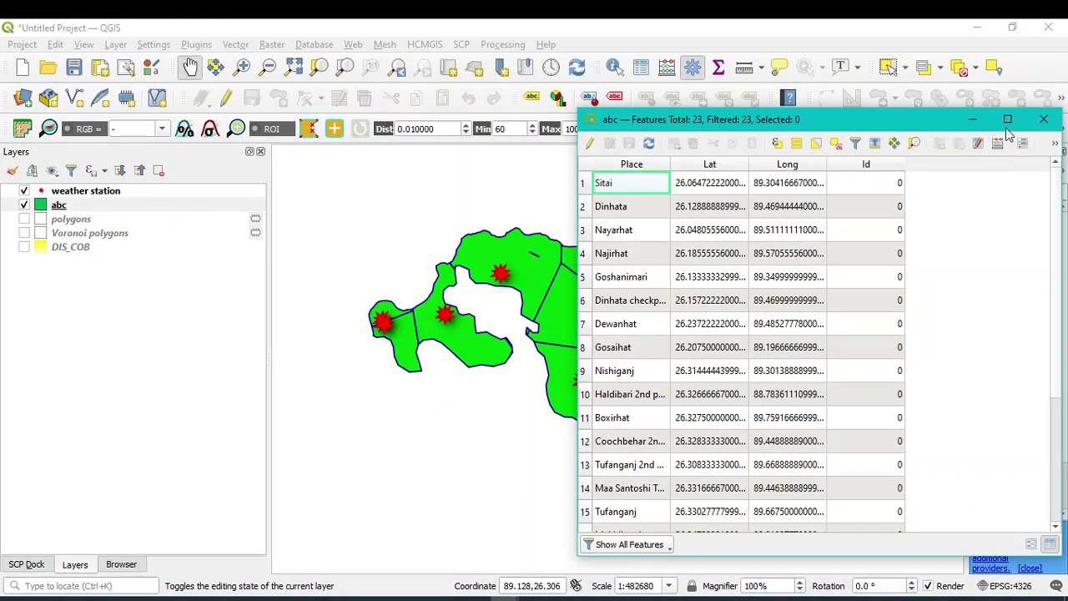
left_click(1007, 119)
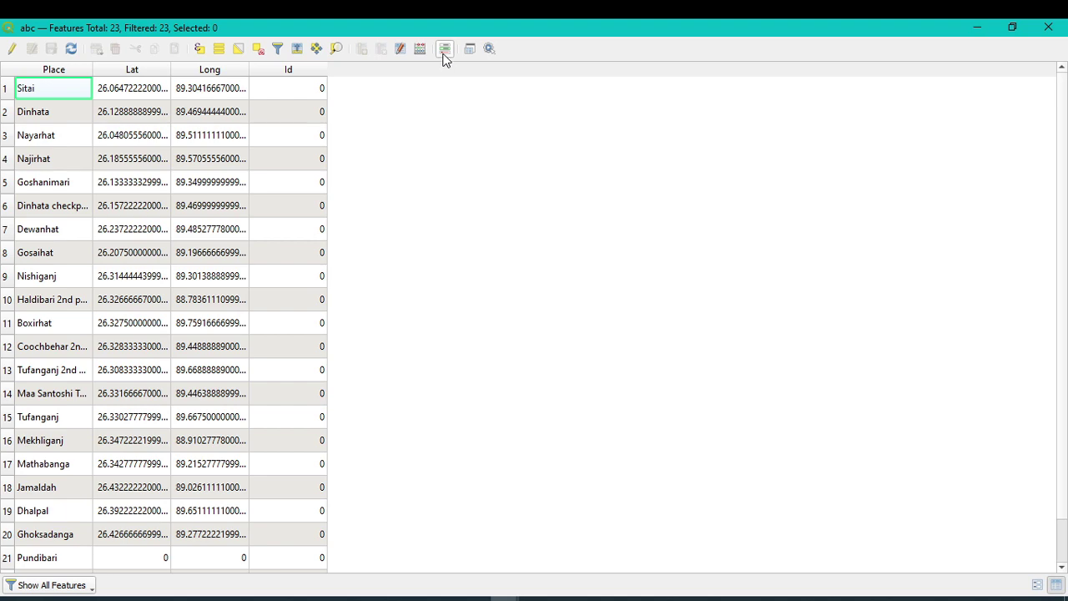
left_click(1014, 28)
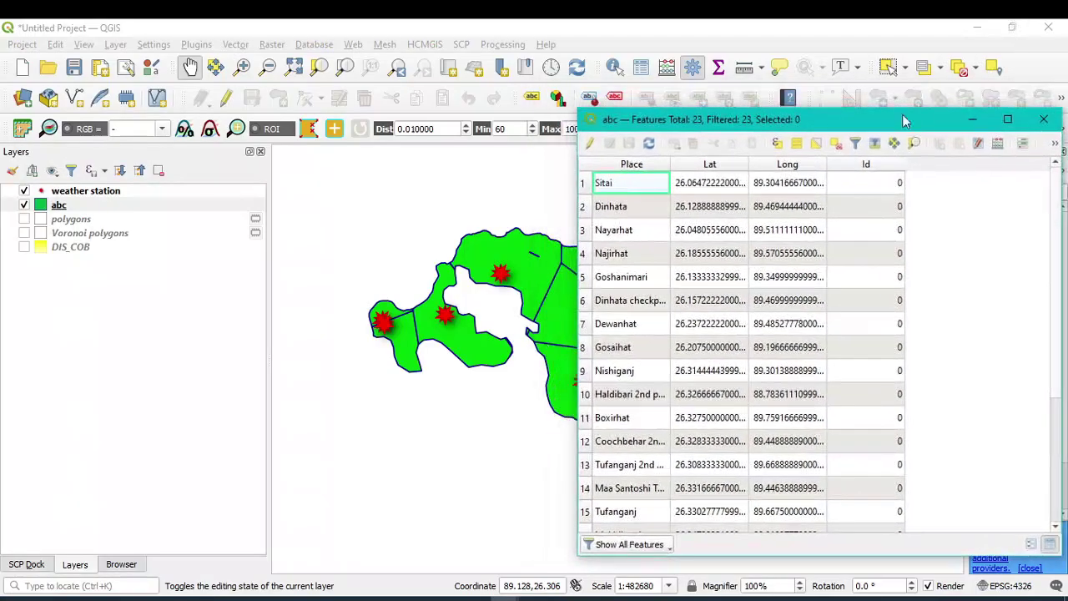
left_click(1007, 119)
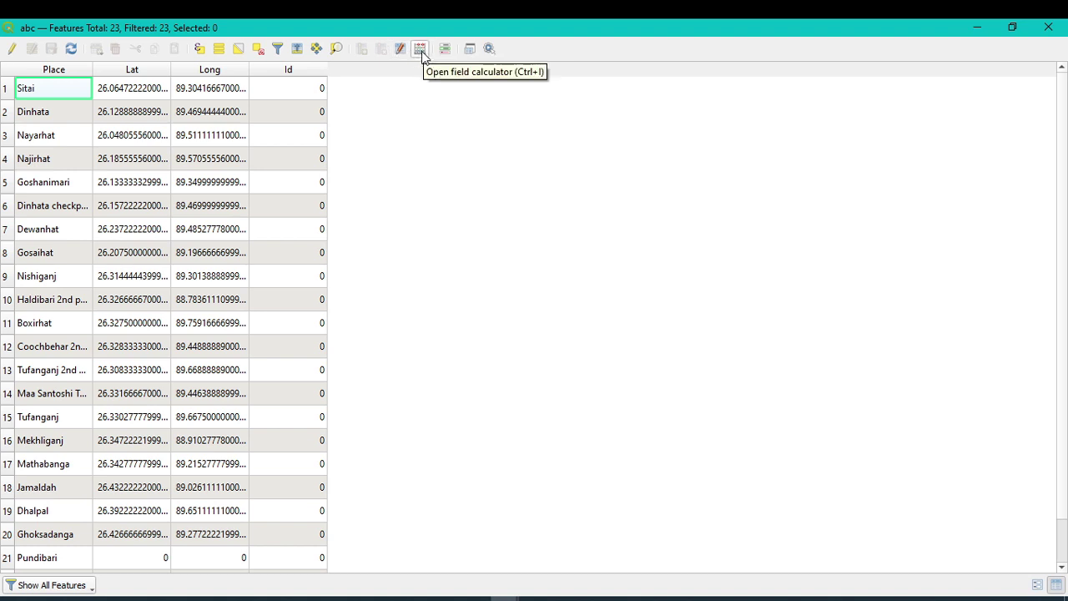
Step: Set up a new decimal number (real) field named Area_sqkm with precision 2 in the field calculator
left_click(421, 50)
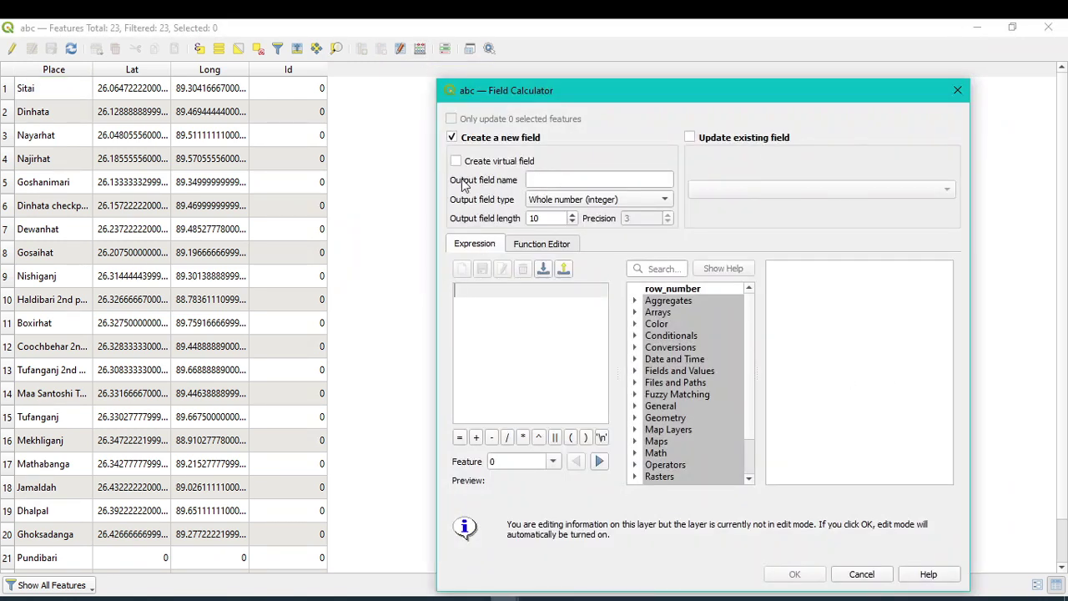
left_click(548, 178)
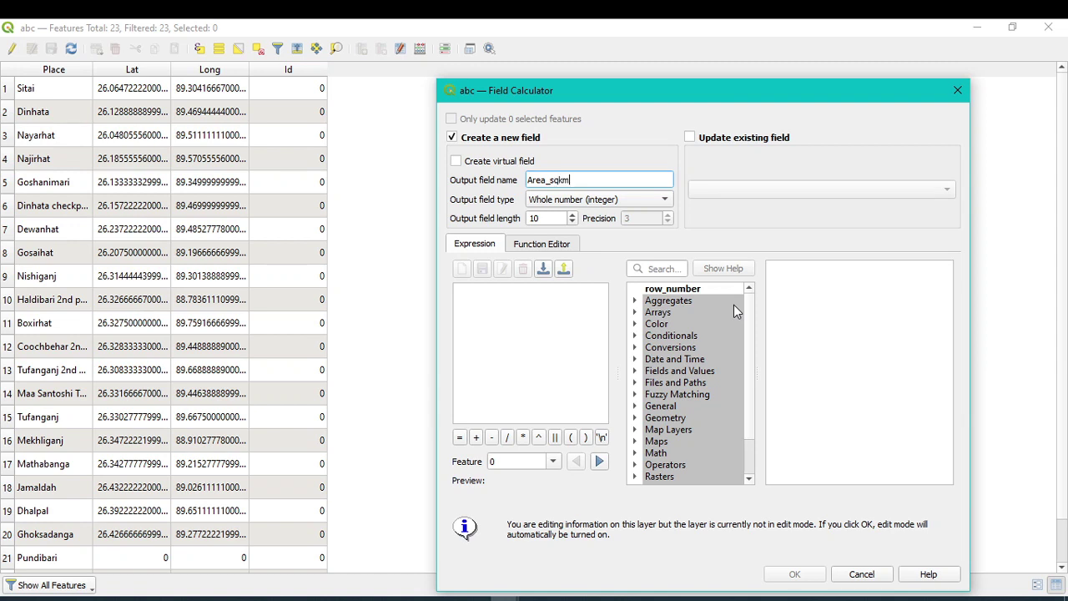
left_click(582, 199)
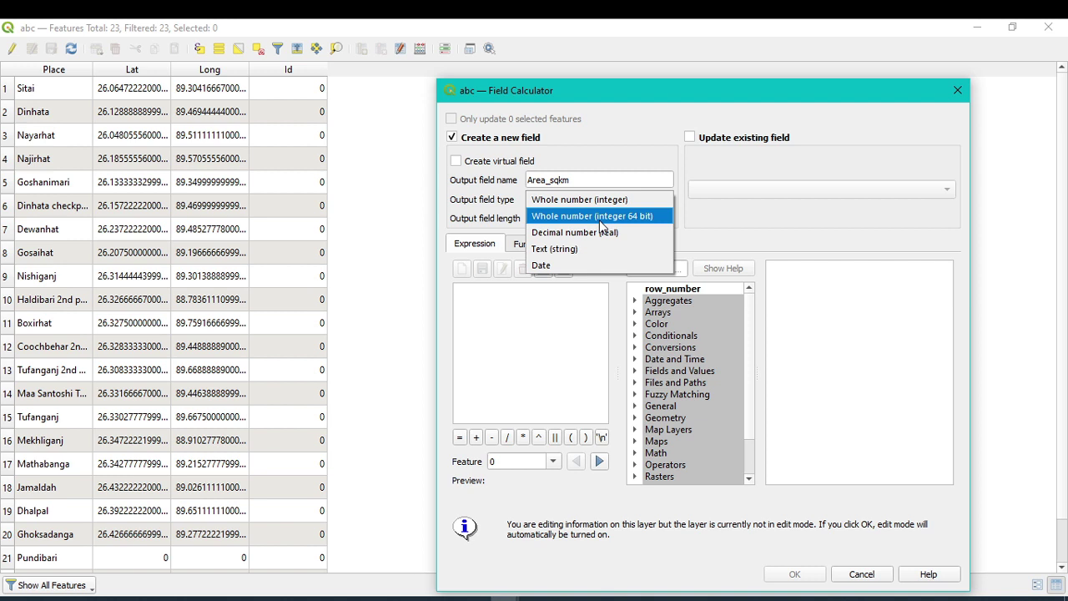
left_click(606, 234)
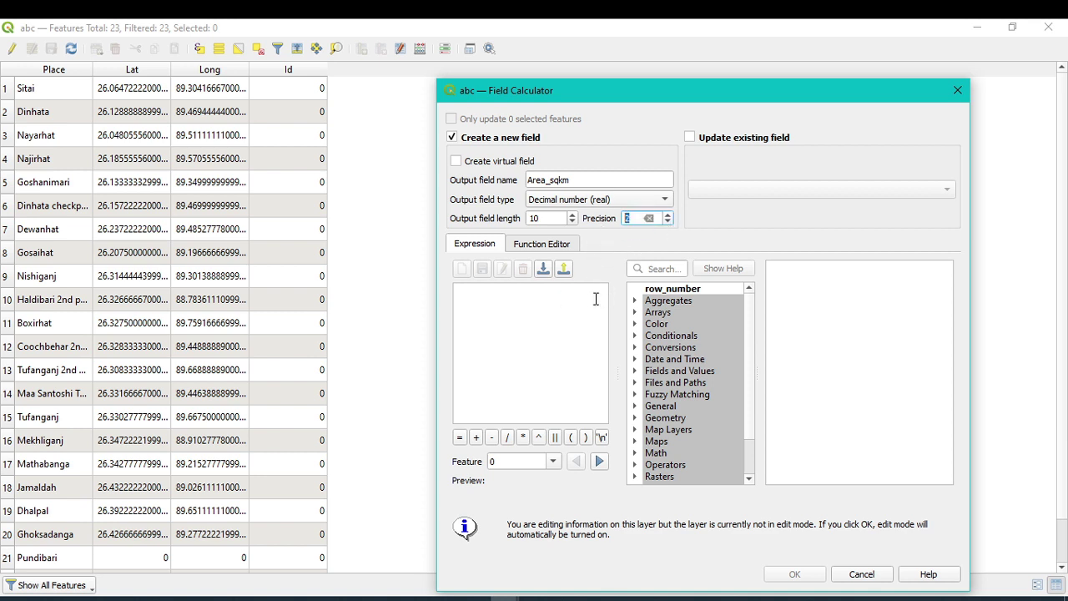
left_click(487, 302)
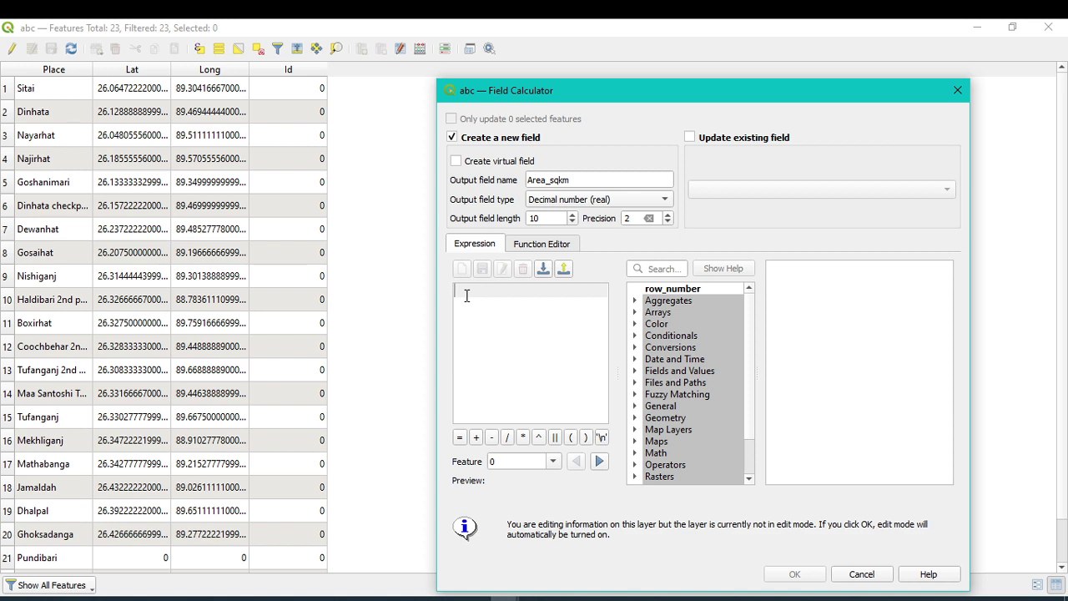
Step: Enter the expression $area/1000000 for the Area_sqkm field and run the calculation on the abc layer
type("$")
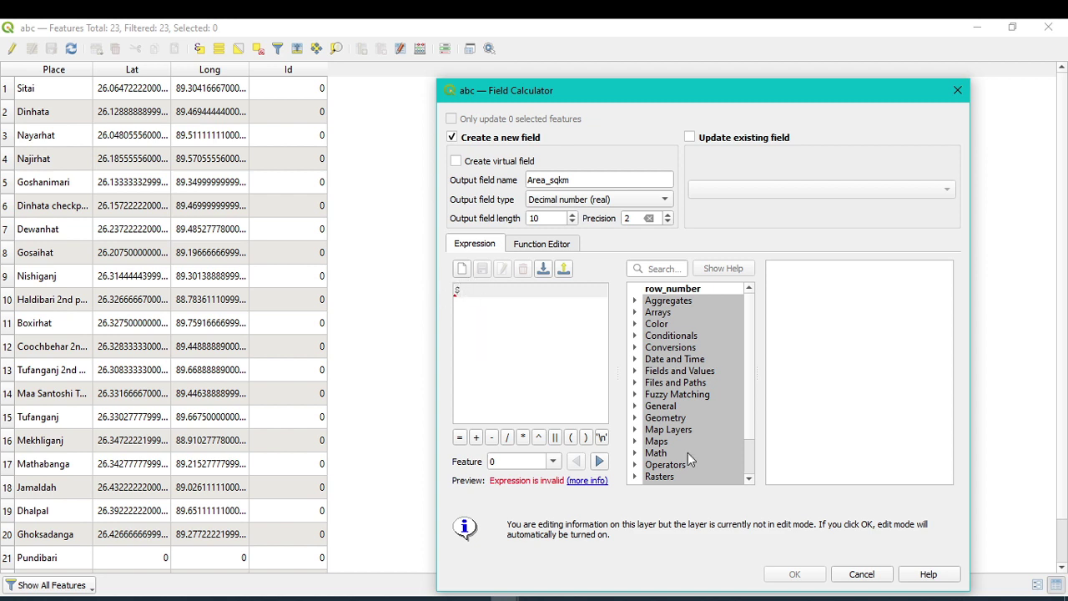
type("rea")
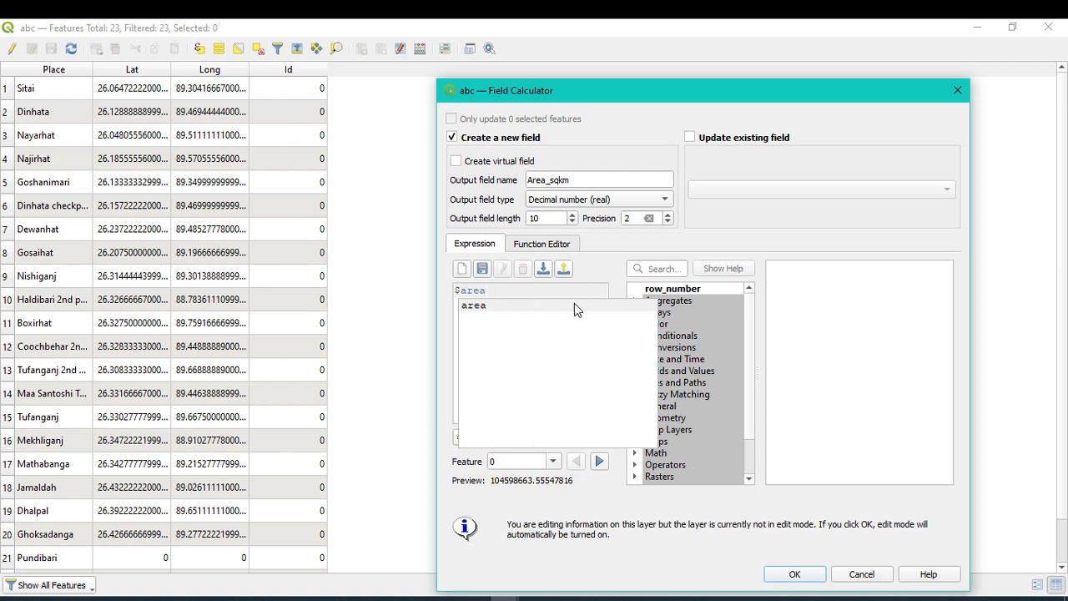
type("/")
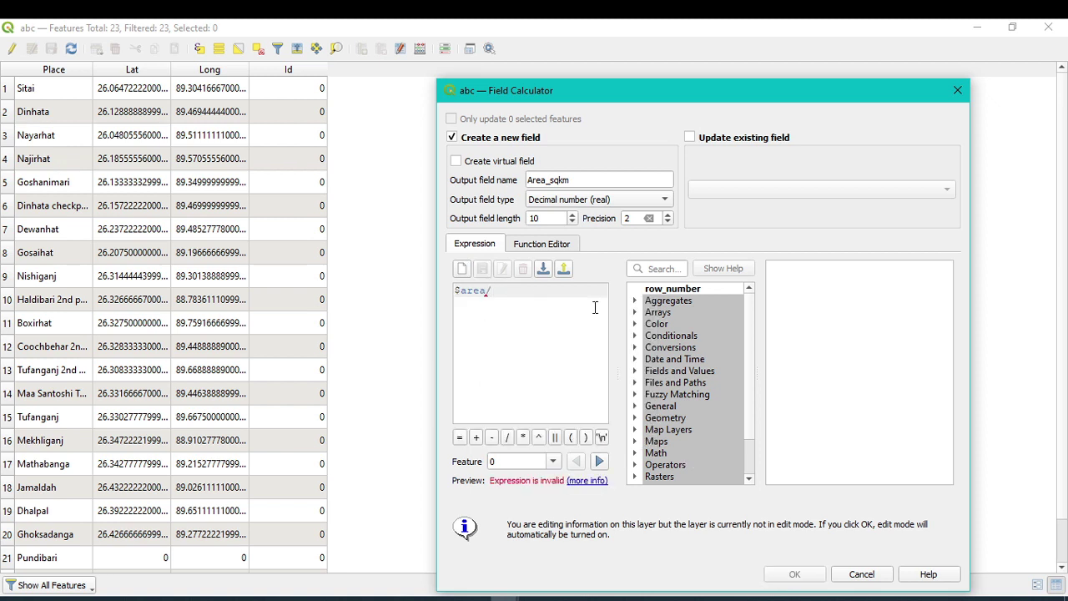
type("1000")
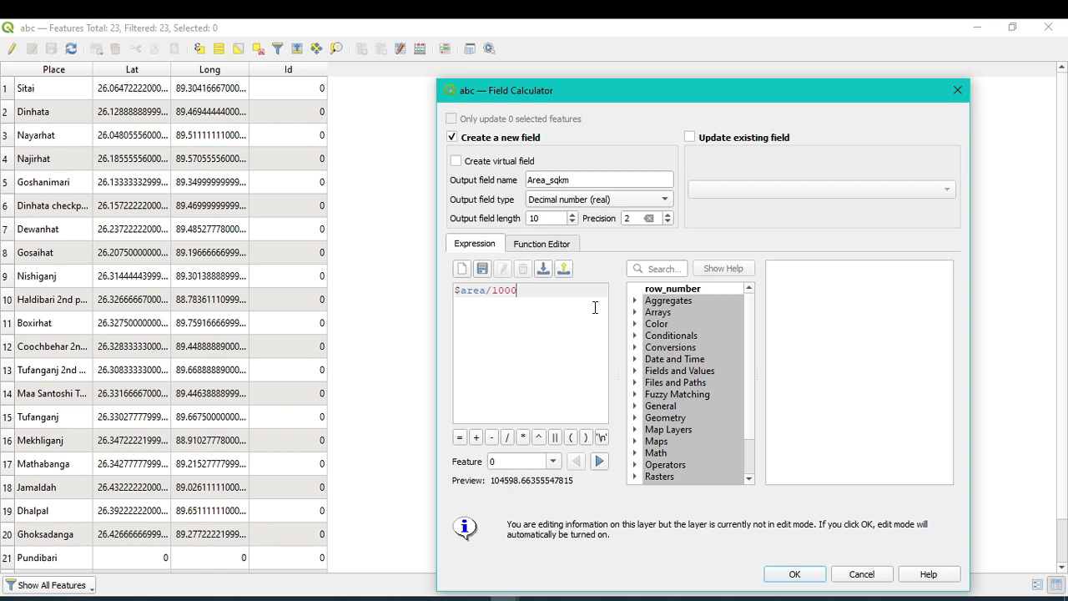
type("000")
left_click(794, 575)
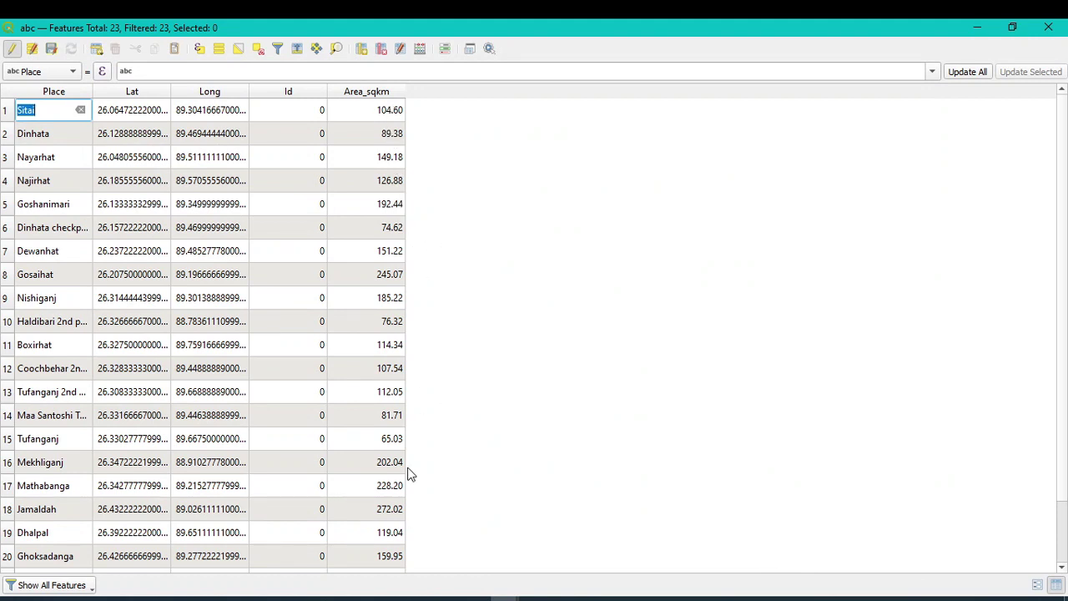
Step: Sort the attribute table by Area_sqkm in descending order and shrink its window to uncover the map
left_click(384, 93)
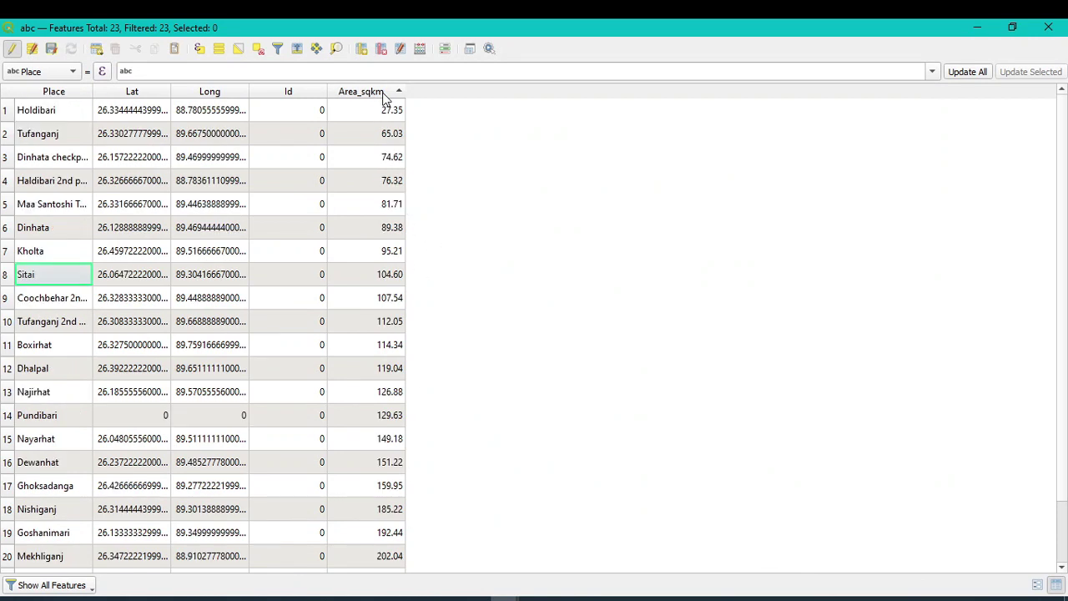
left_click(384, 91)
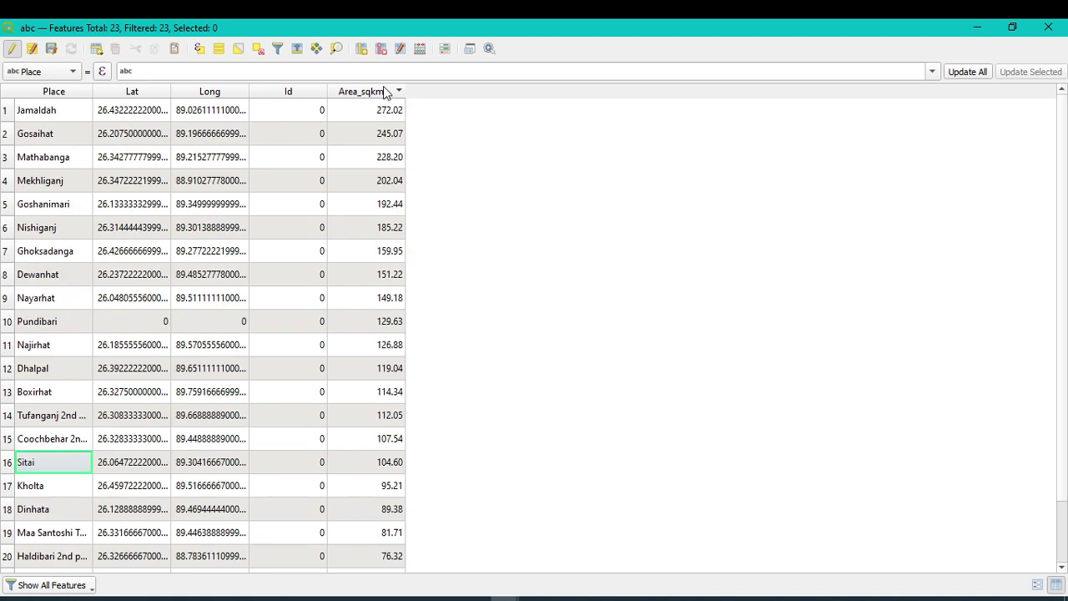
left_click(1012, 27)
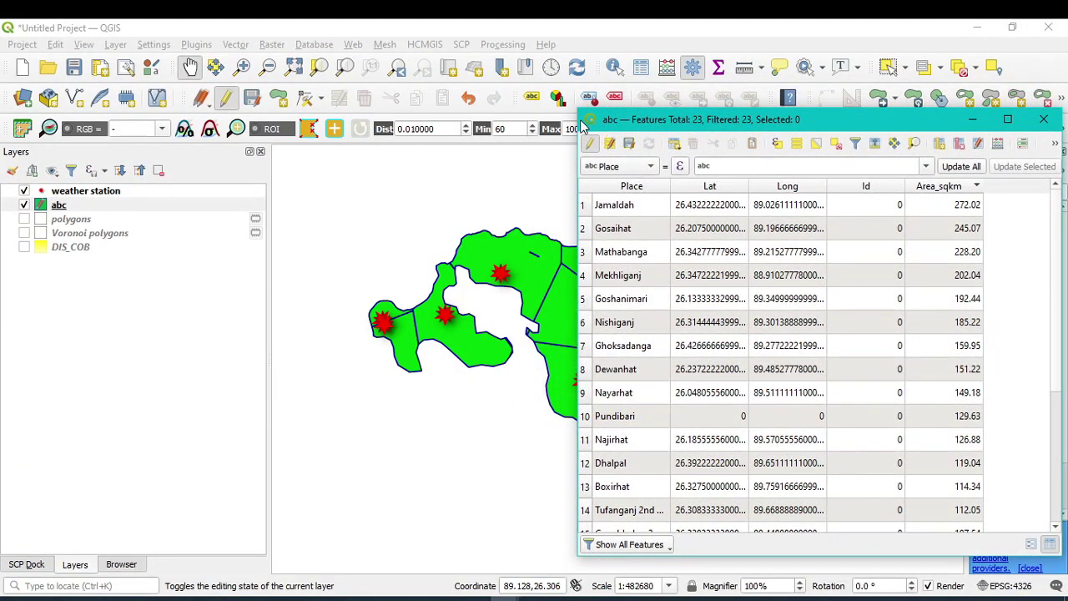
left_click_drag(584, 125, 697, 120)
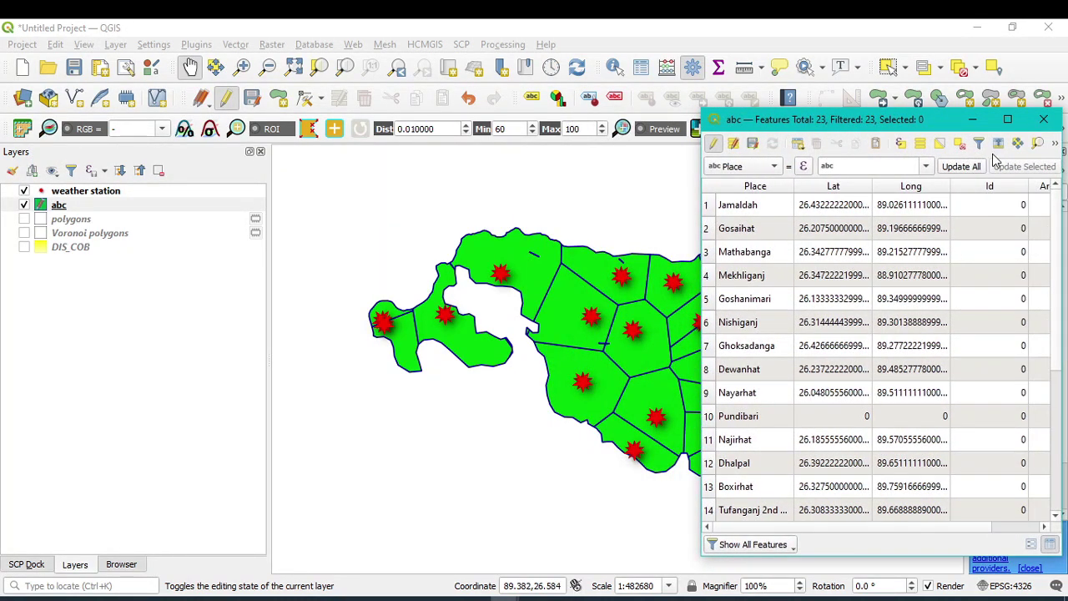
Step: Select the first eight table rows one at a time, from Jamaldah to Dewanhat, to locate their polygons on the map
left_click(709, 205)
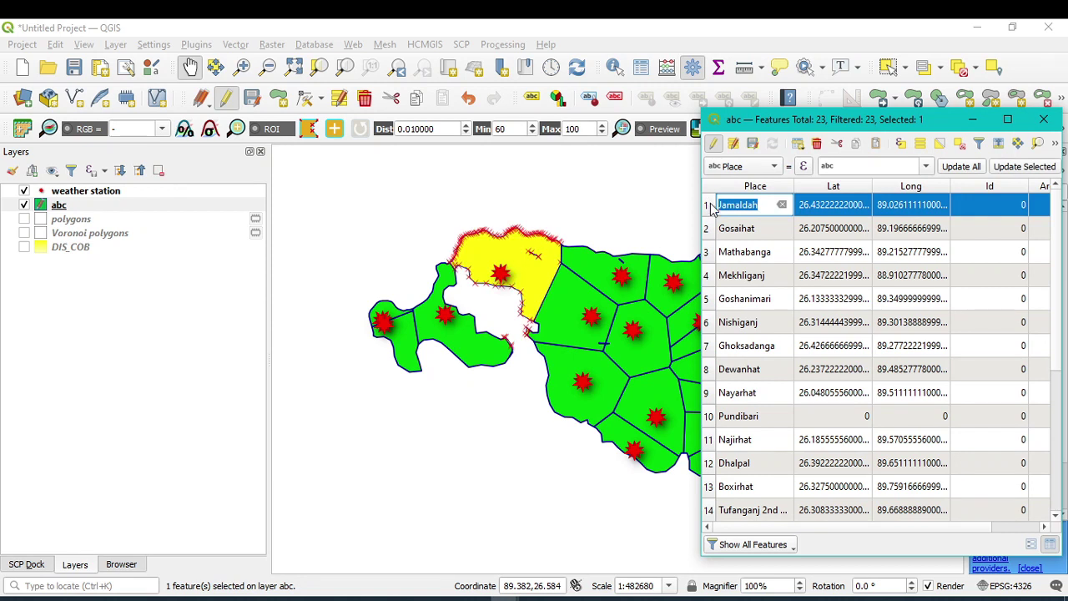
left_click(708, 231)
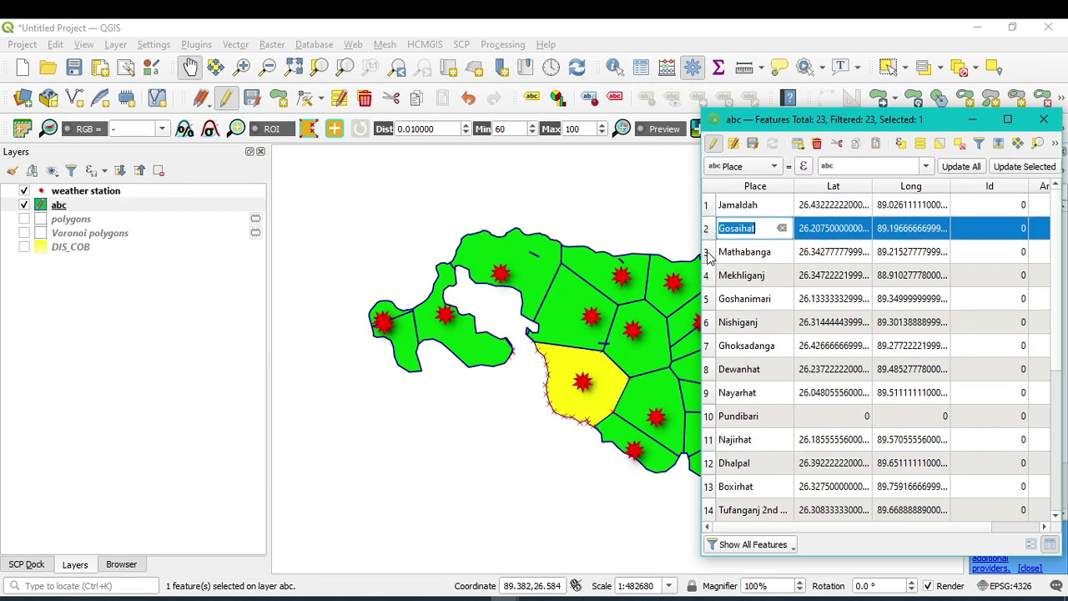
left_click(707, 255)
left_click(709, 276)
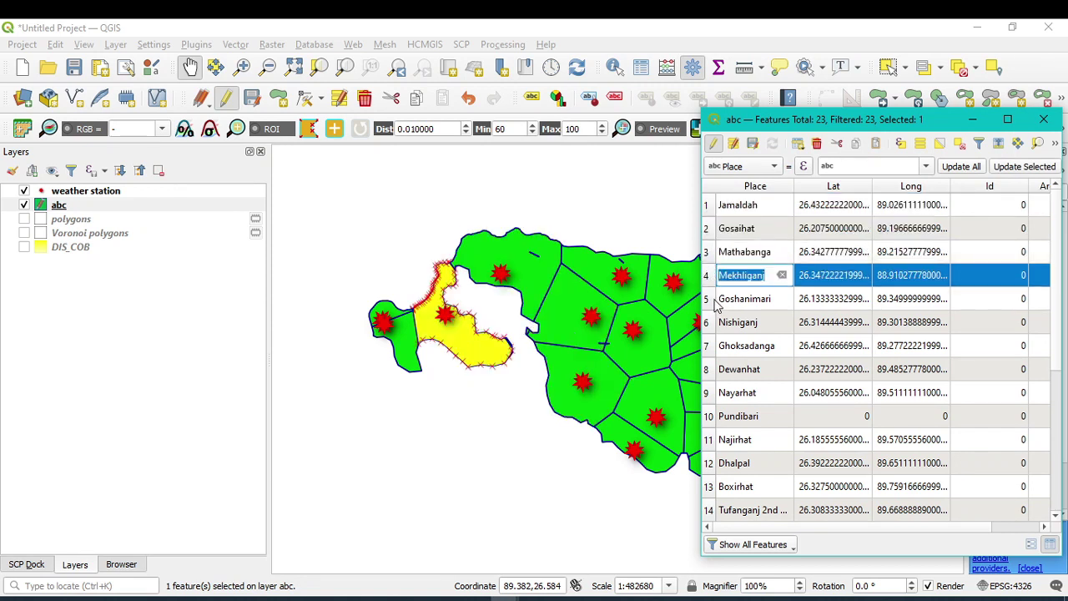
left_click(713, 302)
left_click(708, 325)
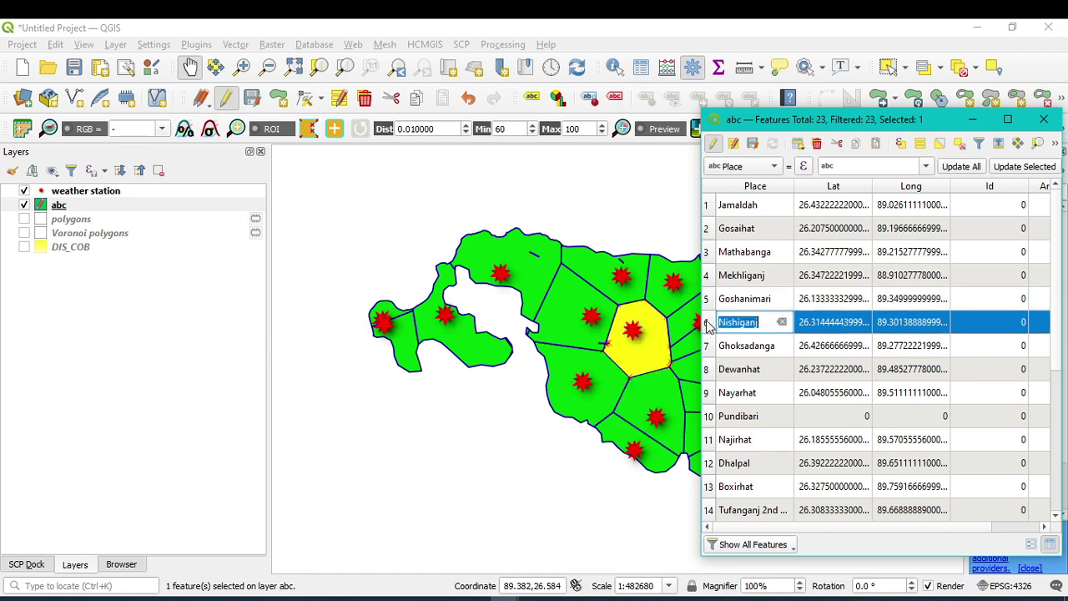
left_click(710, 348)
left_click(711, 372)
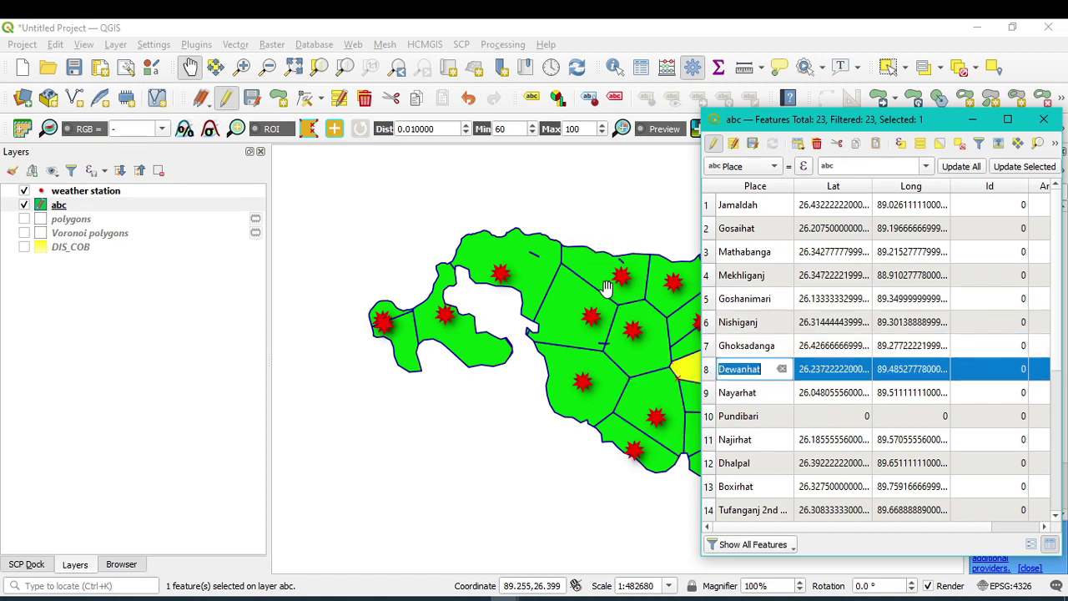
Step: Maximize the attribute table and review the Area_sqkm values of all polygons
left_click(1007, 120)
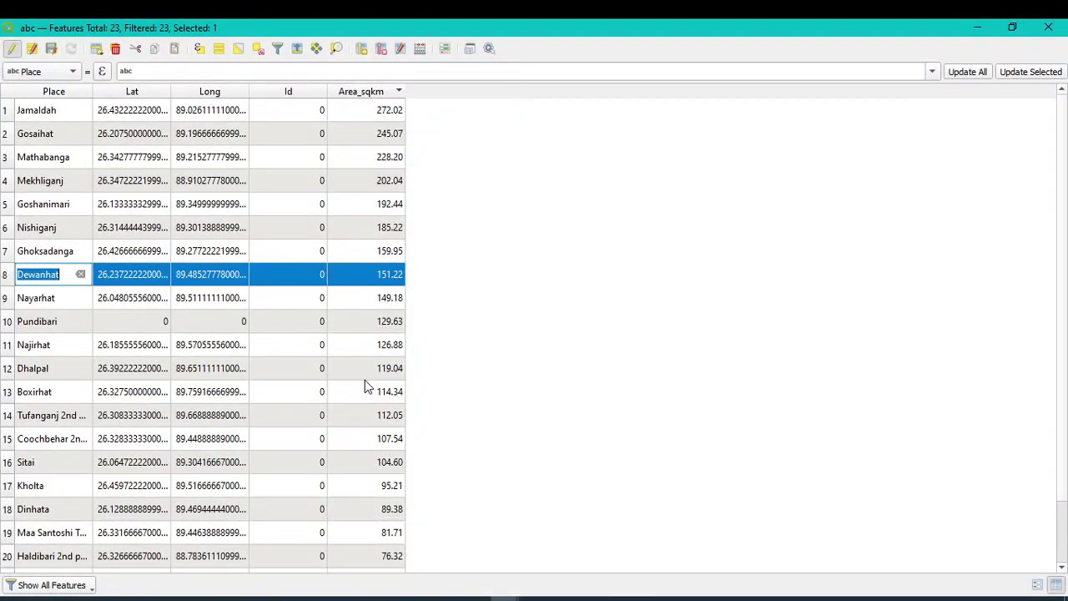
scroll(376, 430, "down", 1)
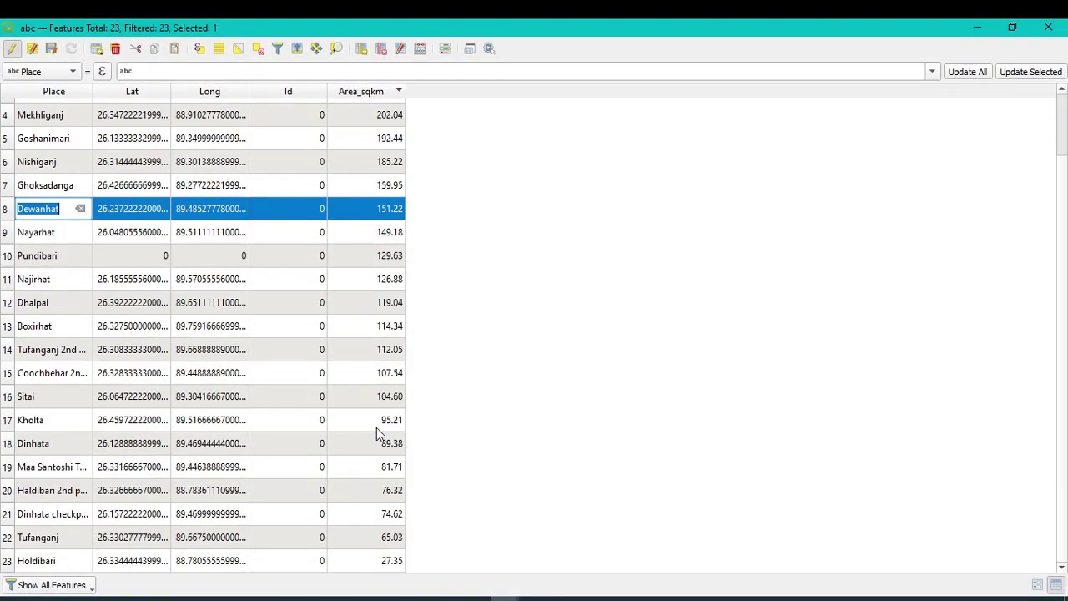
scroll(376, 434, "up", 1)
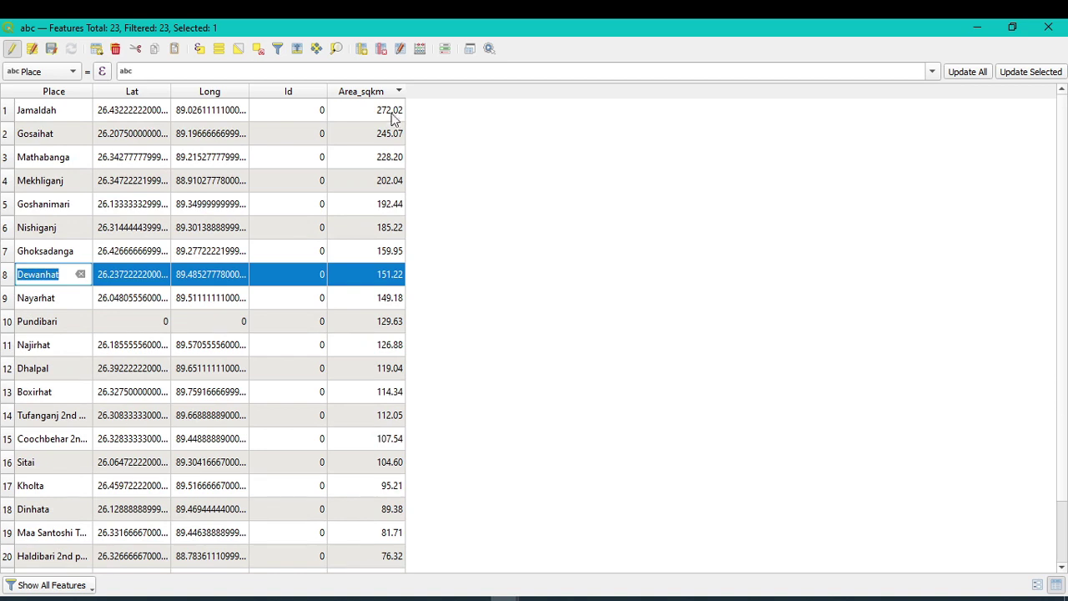